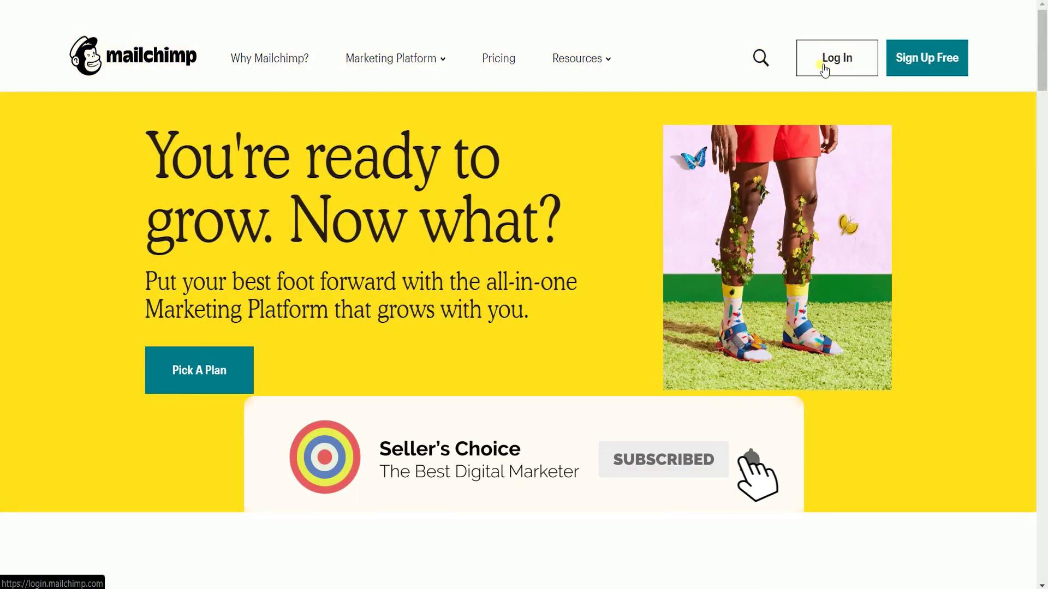
Step: Sign in to Mailchimp and go to the Audiences page
left_click(824, 71)
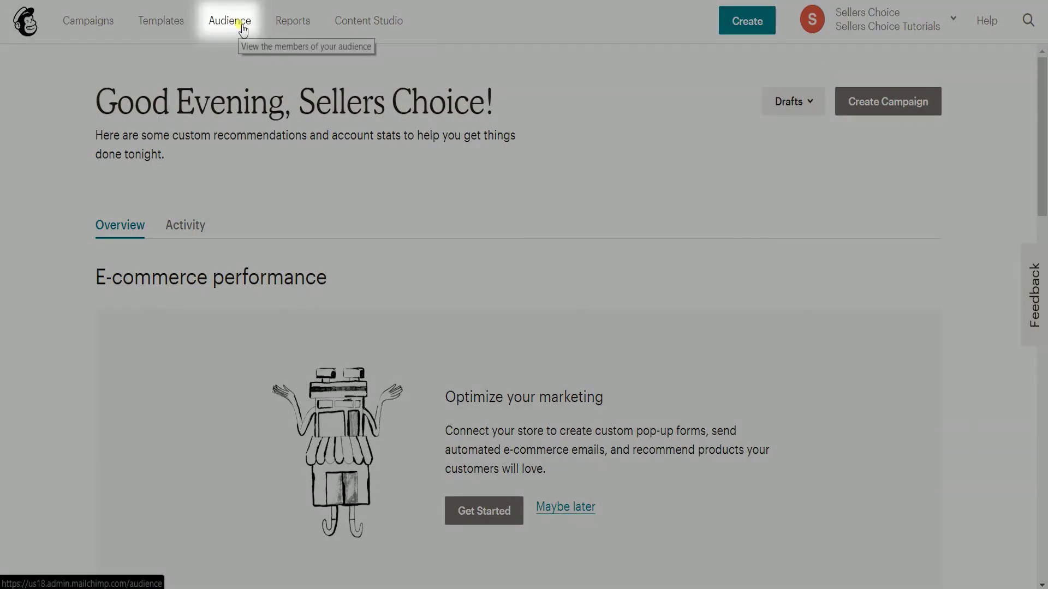
left_click(242, 24)
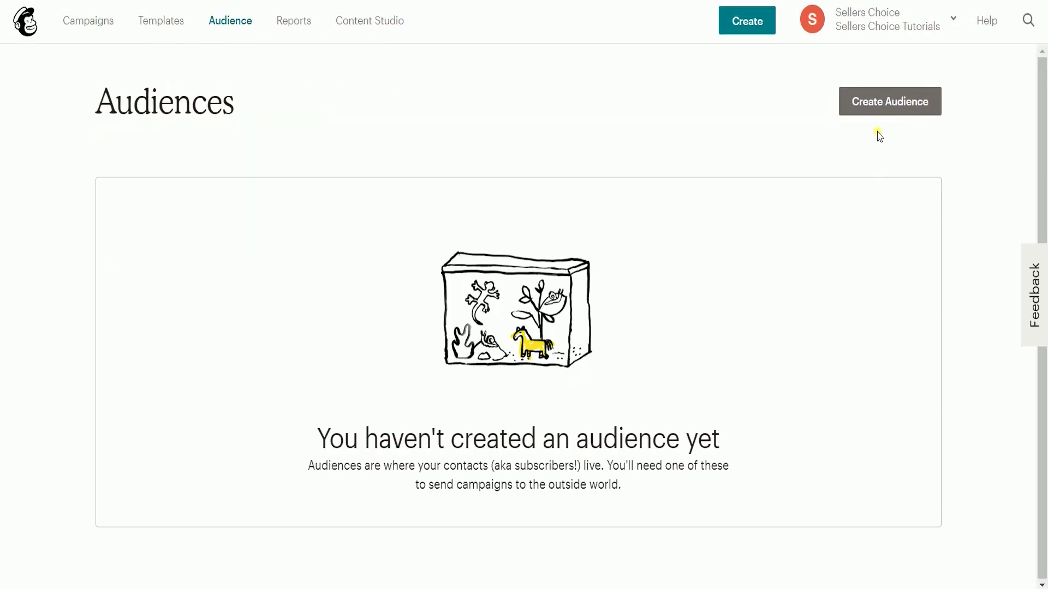
Step: Start a new audience 'SC Newsletter Signup' with the sender e-mail and From name 'Seller's Choice'
left_click(887, 101)
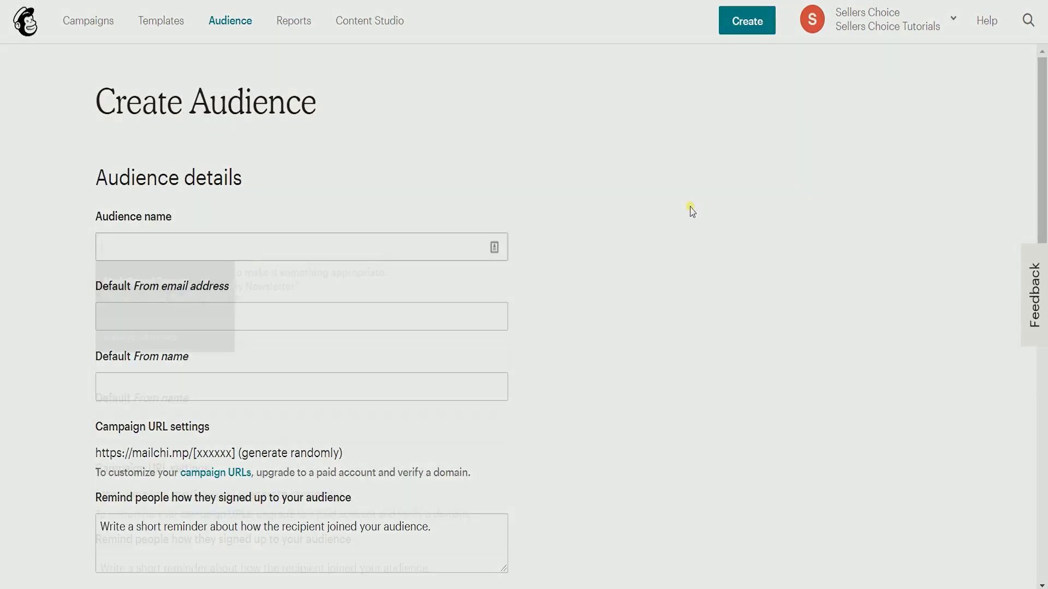
type("Newsletter Signup")
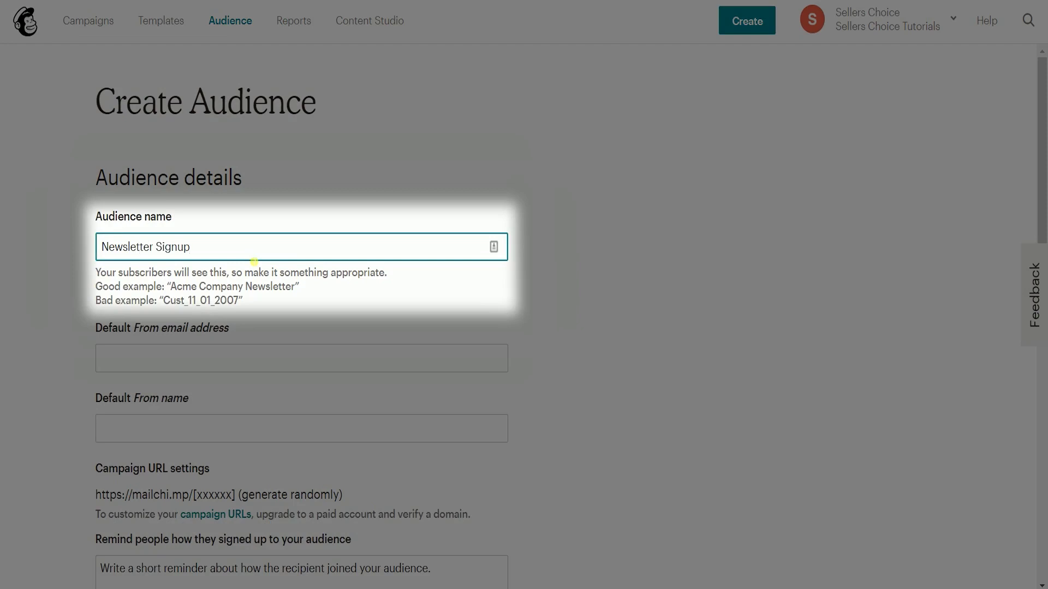
type("SC")
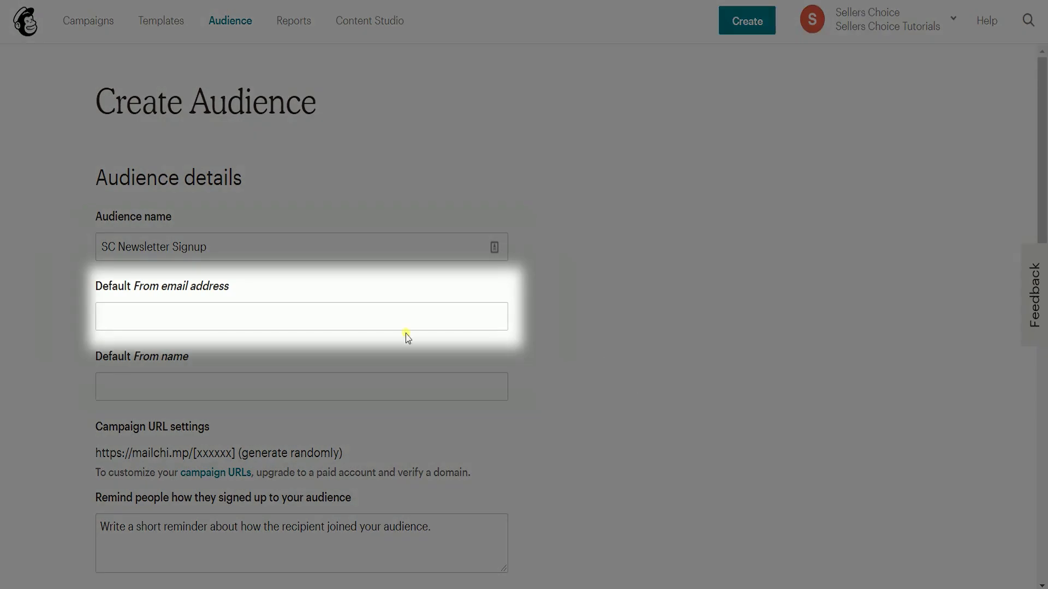
left_click(367, 328)
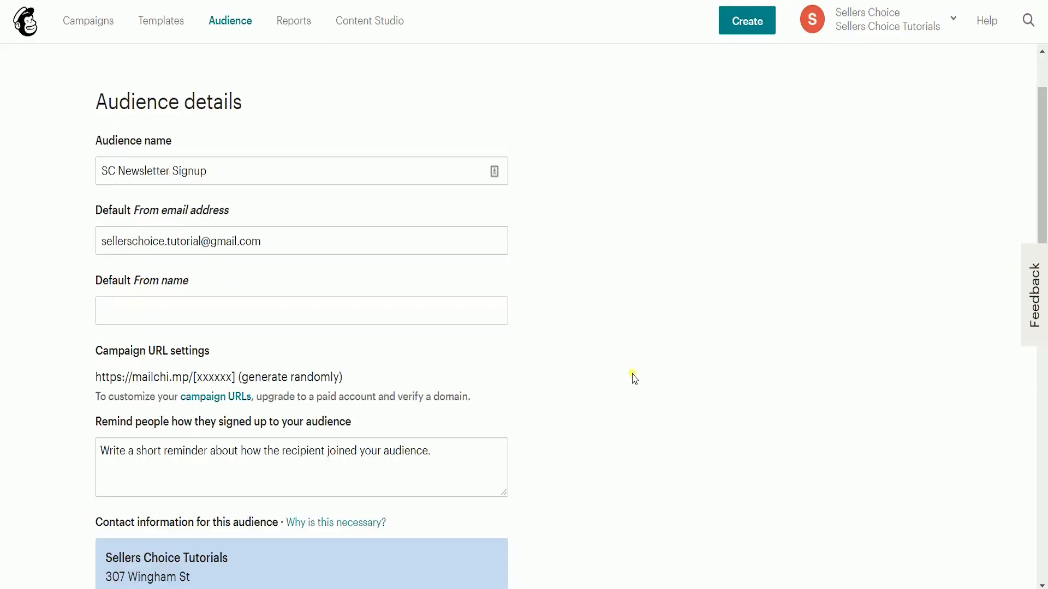
scroll(362, 227, "down", 2)
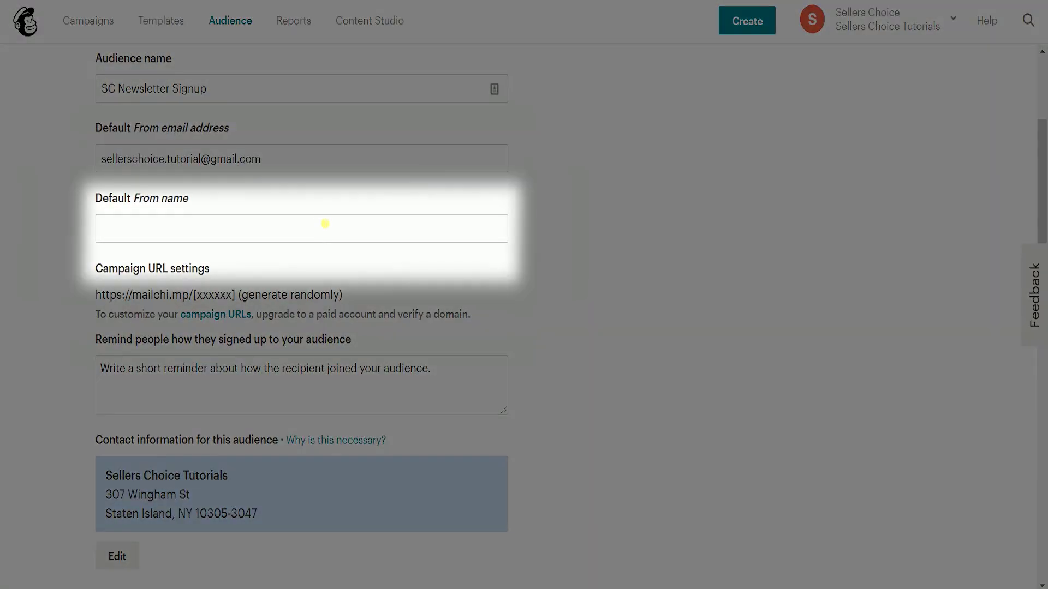
left_click(324, 228)
type("Seller's Choice")
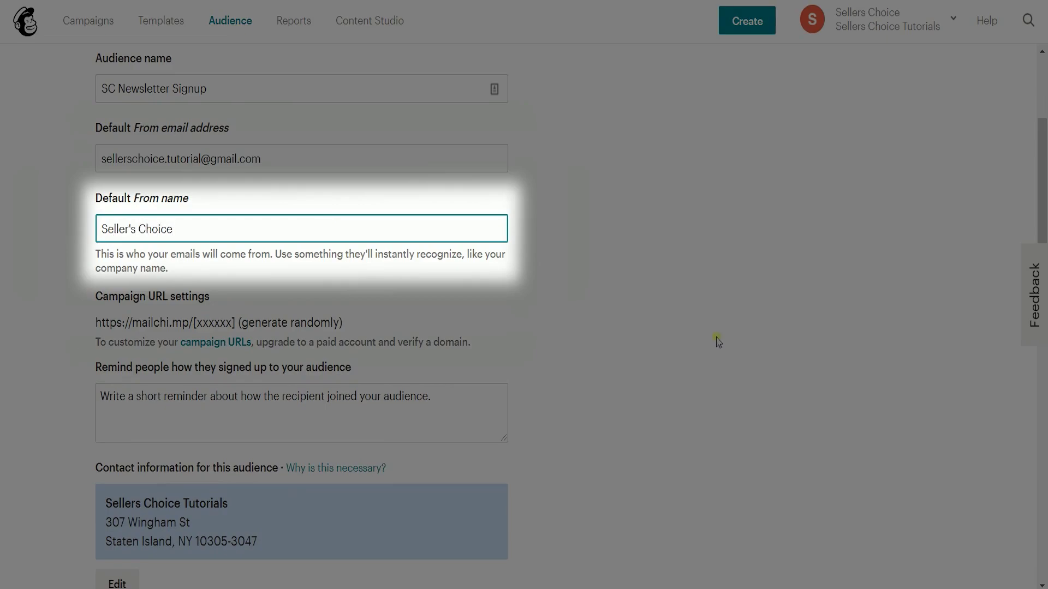
left_click(718, 344)
Step: Write a signup reminder thanking people for subscribing to the weekly newsletters on the website
left_click(395, 367)
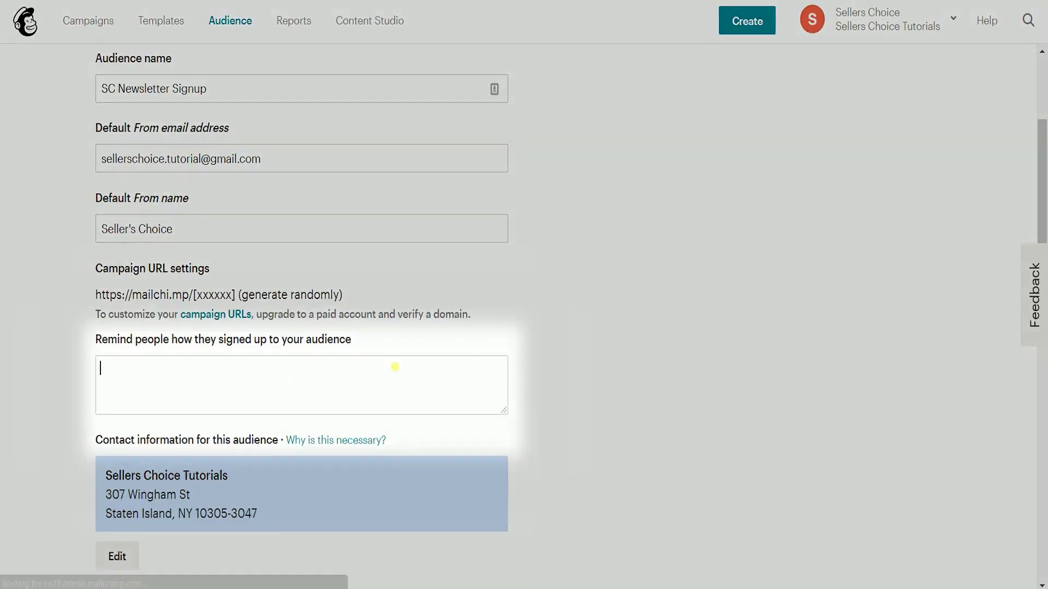
type("Thank you for subscribing to our weekly newsletters")
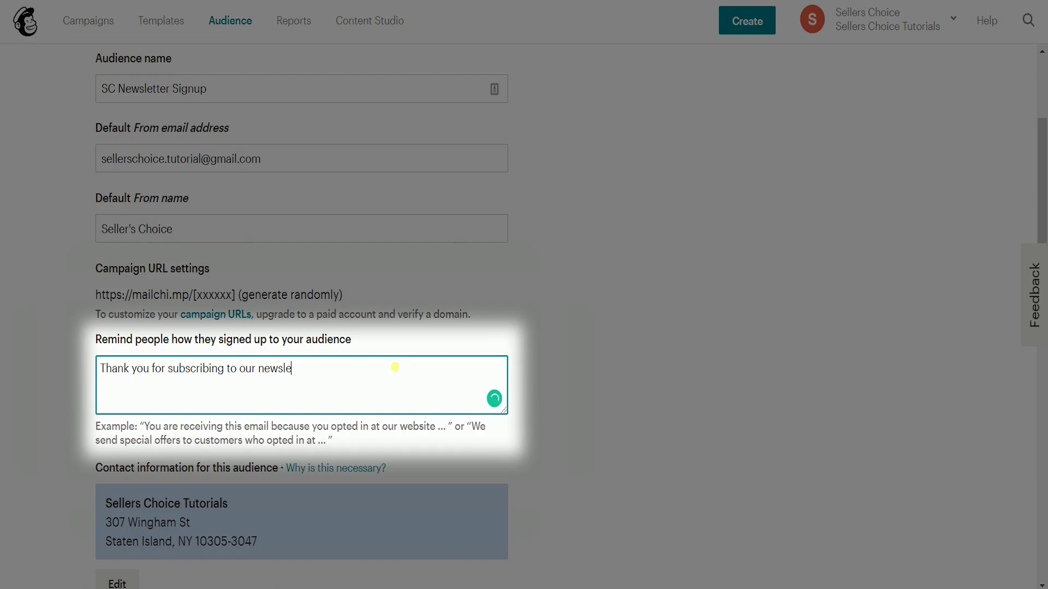
key("ctrl+Left")
type("weekly")
key("End")
type("on our website.")
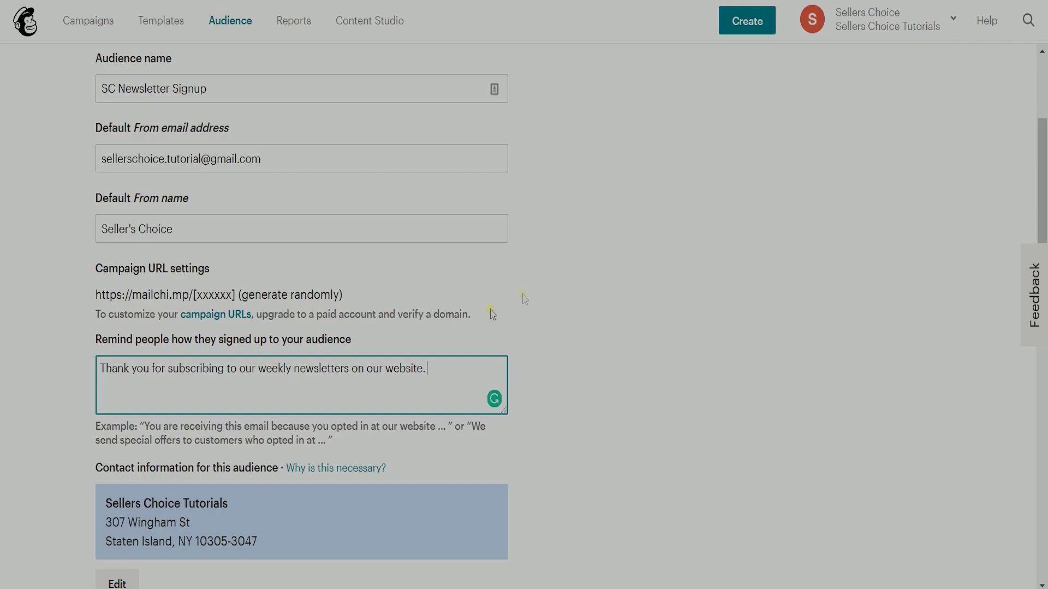
left_click(573, 325)
Step: Leave double opt-in and GDPR fields off, enable daily summary notifications, and save the audience
scroll(626, 398, "down", 5)
scroll(626, 398, "down", 4)
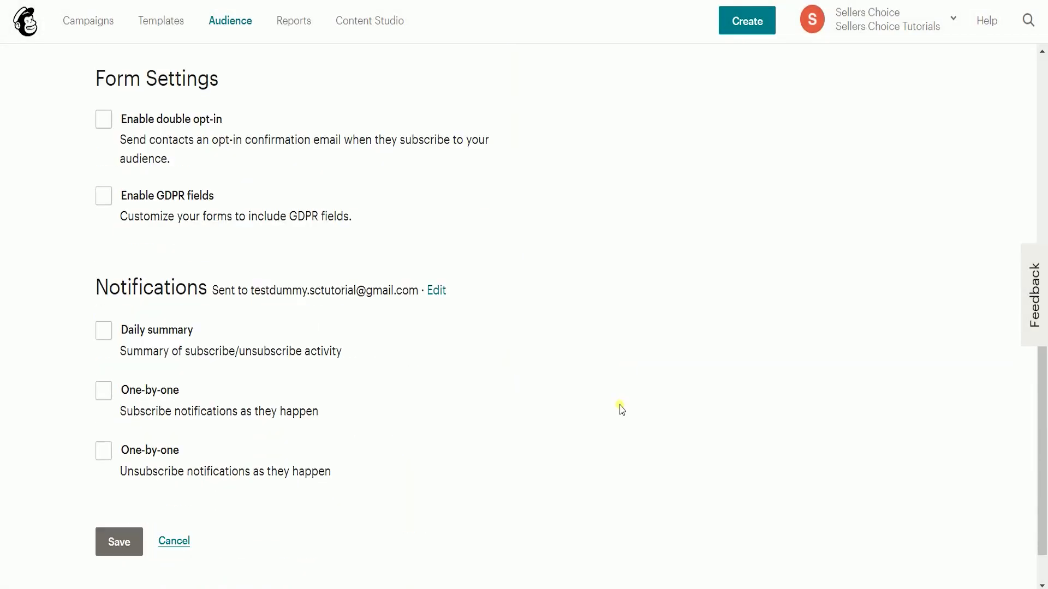
left_click(106, 120)
left_click(107, 121)
left_click(105, 195)
left_click(104, 195)
left_click(104, 333)
left_click(117, 536)
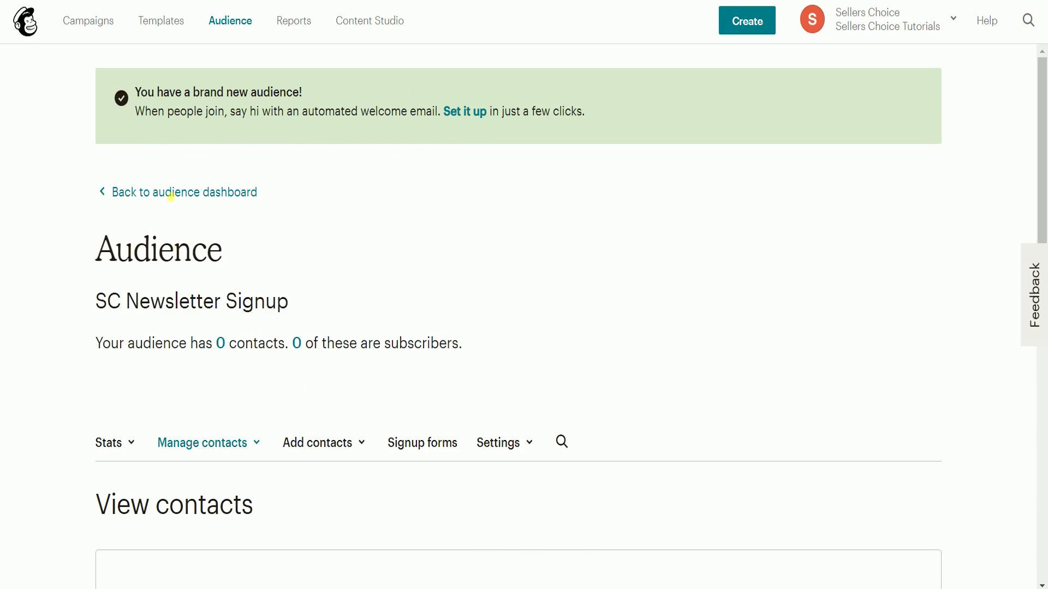
Step: Return to the SC Newsletter Signup dashboard and begin a contact import
left_click(172, 195)
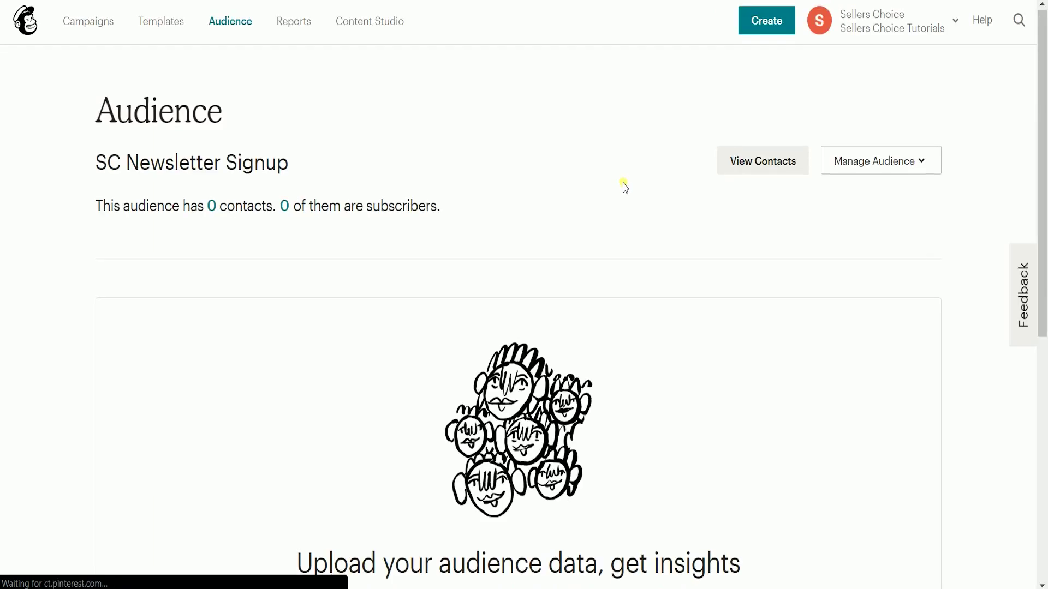
scroll(625, 188, "down", 4)
scroll(624, 187, "up", 2)
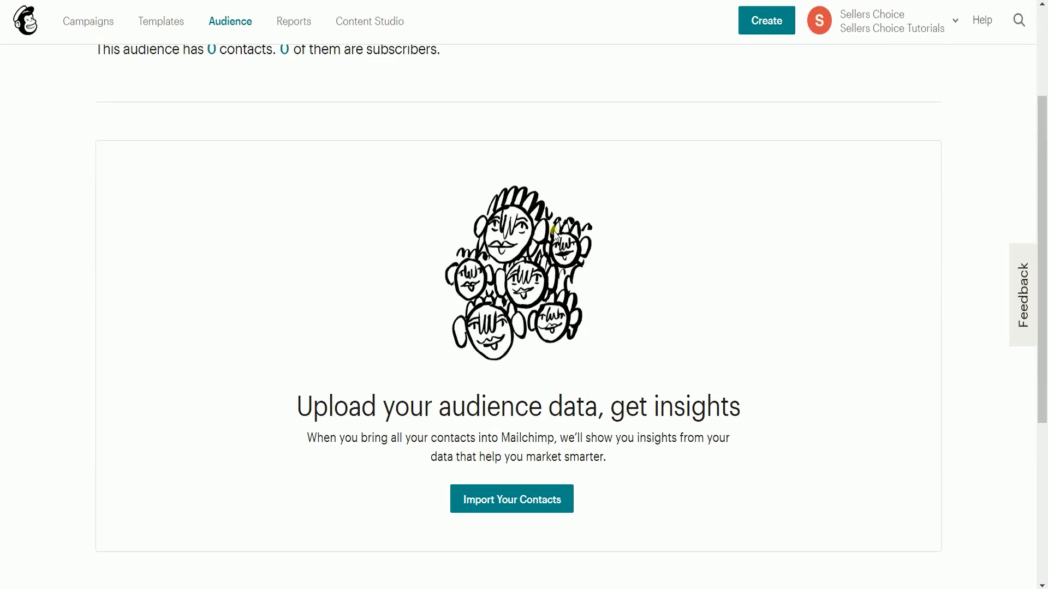
left_click(520, 514)
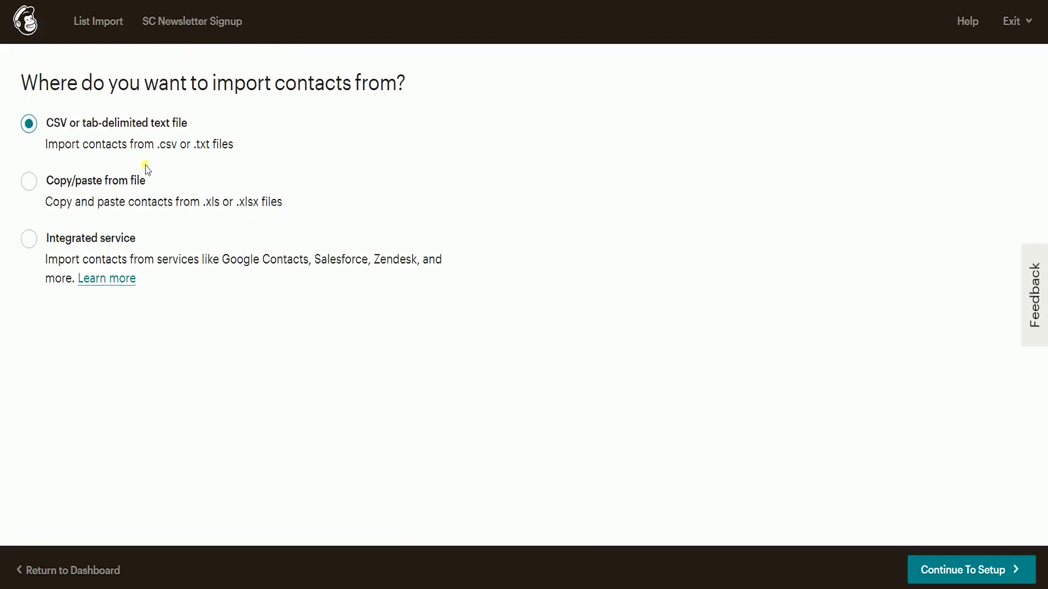
Step: Choose CSV as the import source, upload contacts.csv, and continue to column matching
left_click(29, 181)
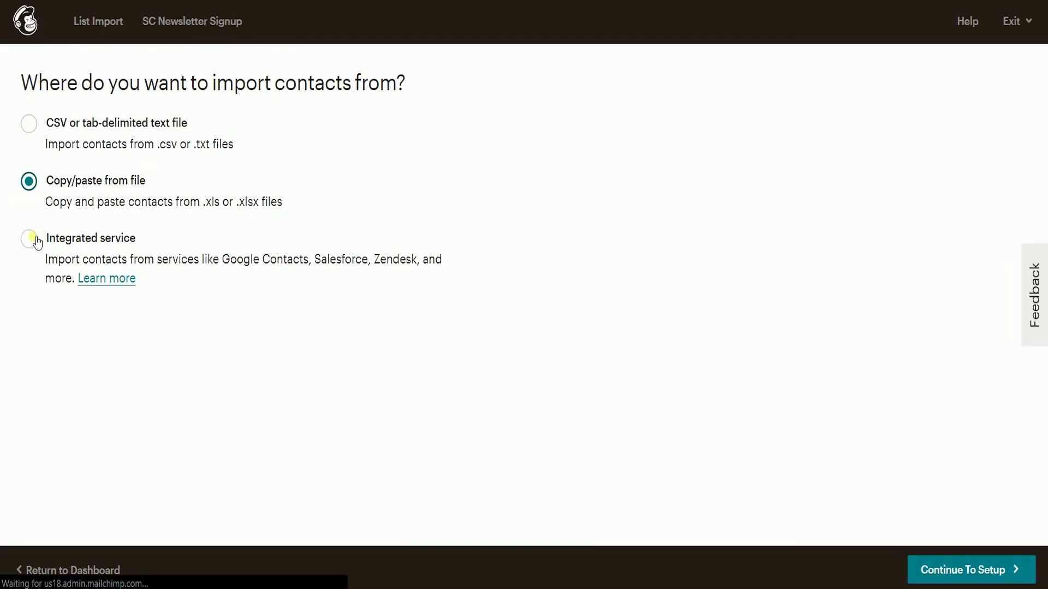
left_click(29, 238)
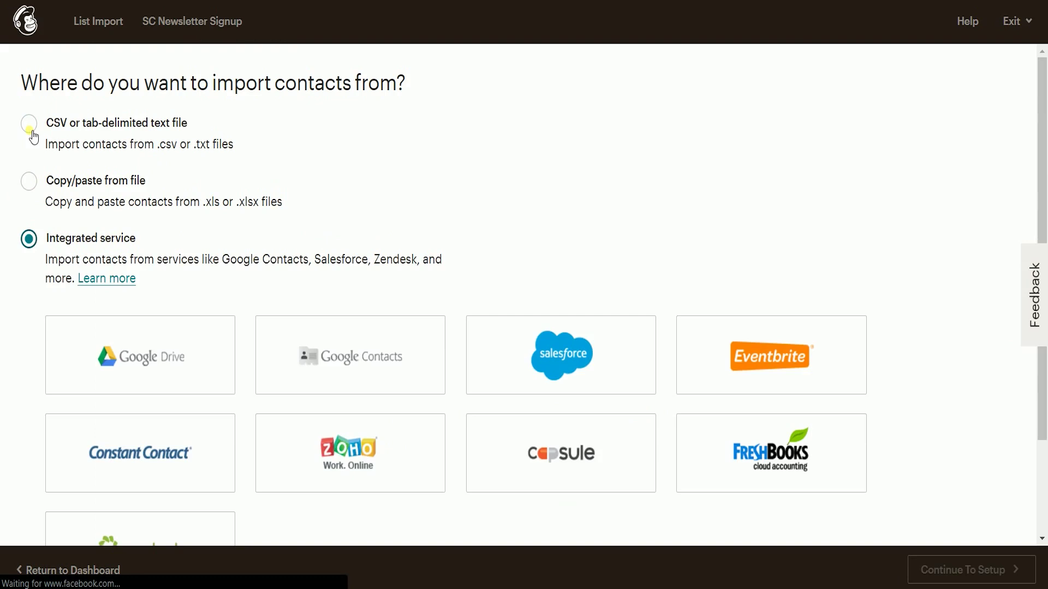
left_click(28, 124)
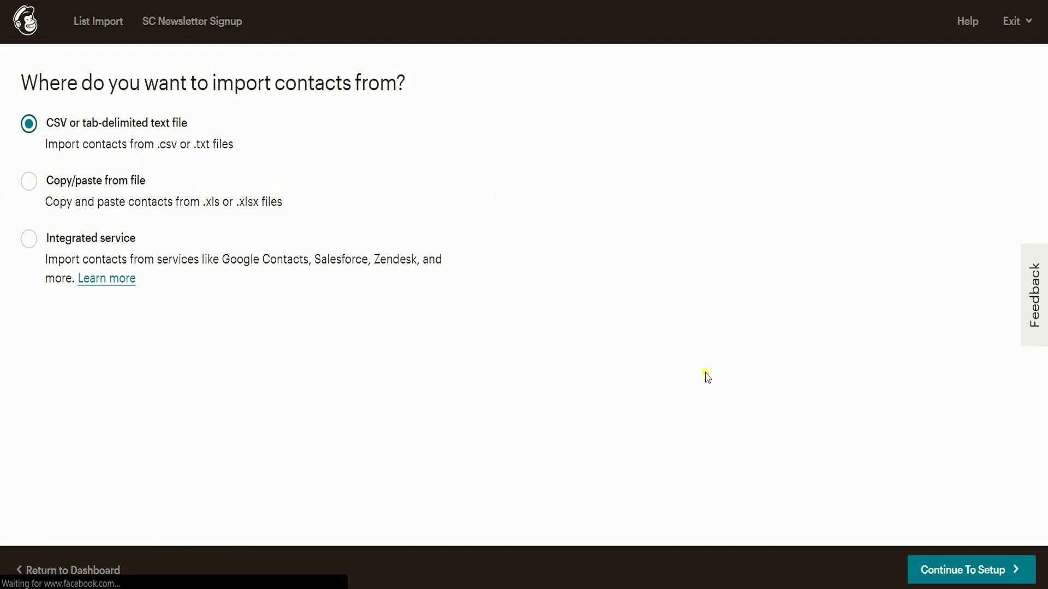
left_click(949, 573)
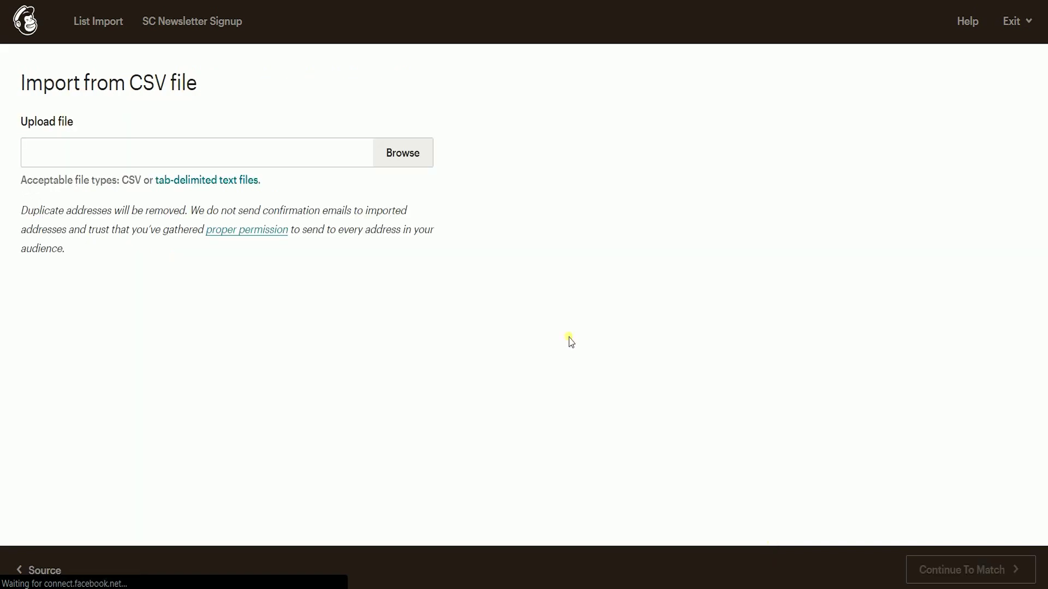
left_click(413, 163)
left_click(566, 199)
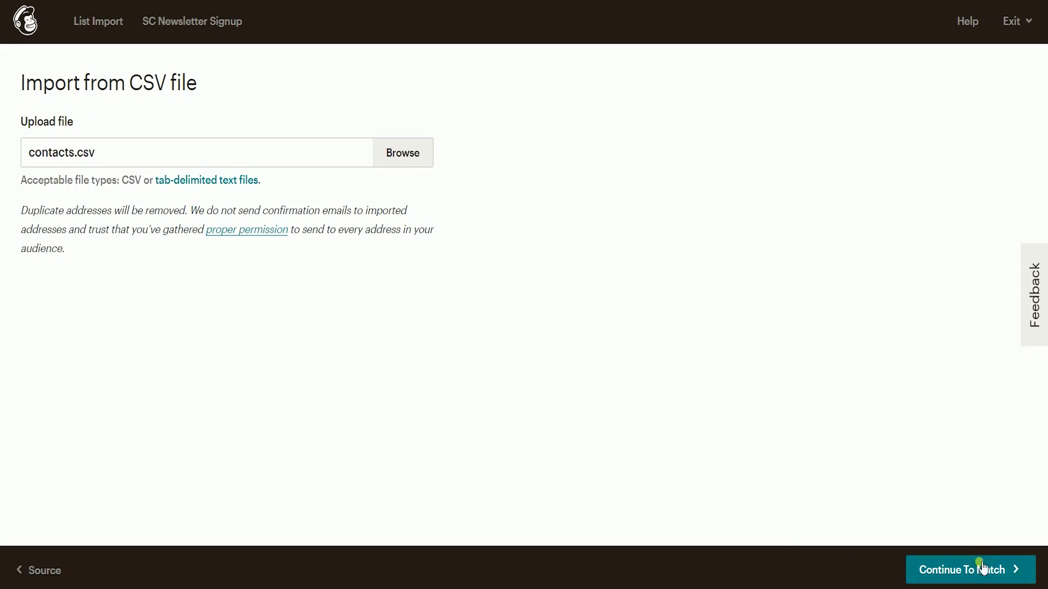
left_click(982, 566)
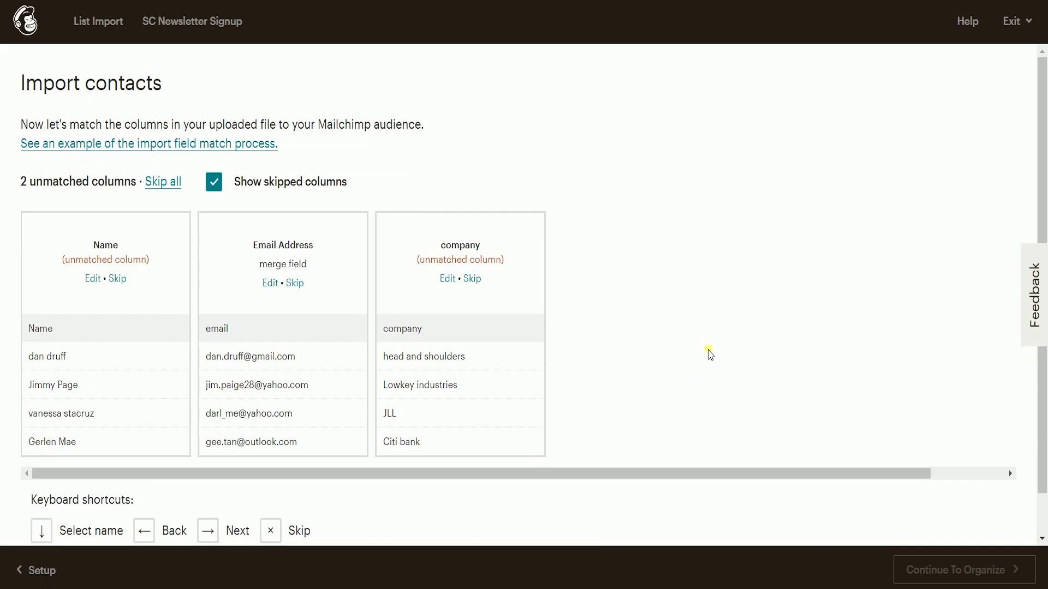
Step: Skip the unmatched columns, then create a new 'Name' field for the Name column
scroll(103, 219, "down", 1)
left_click(167, 139)
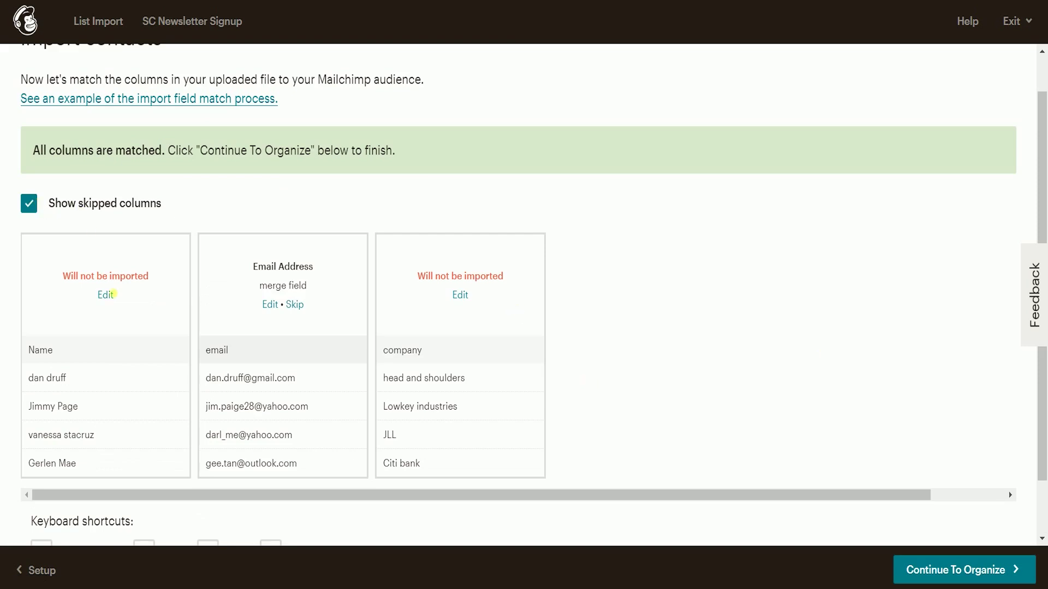
left_click(107, 295)
left_click(98, 212)
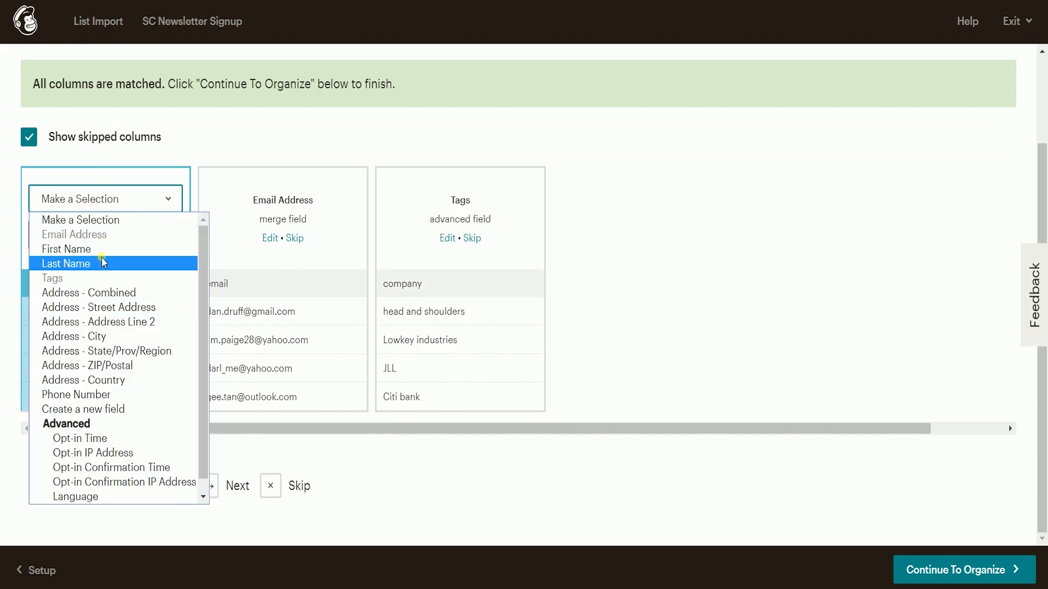
scroll(104, 263, "down", 1)
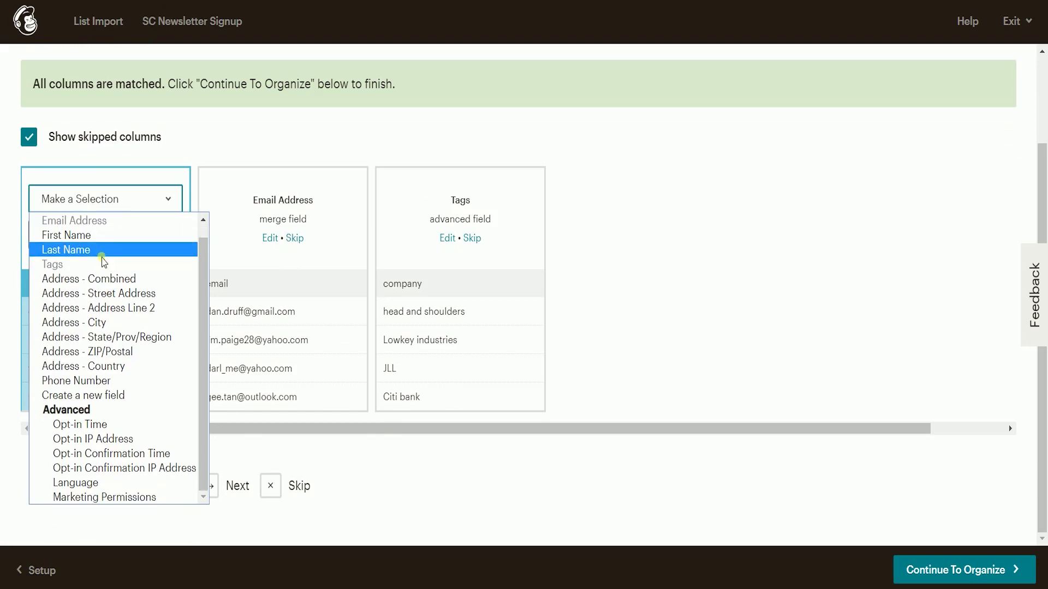
left_click(109, 398)
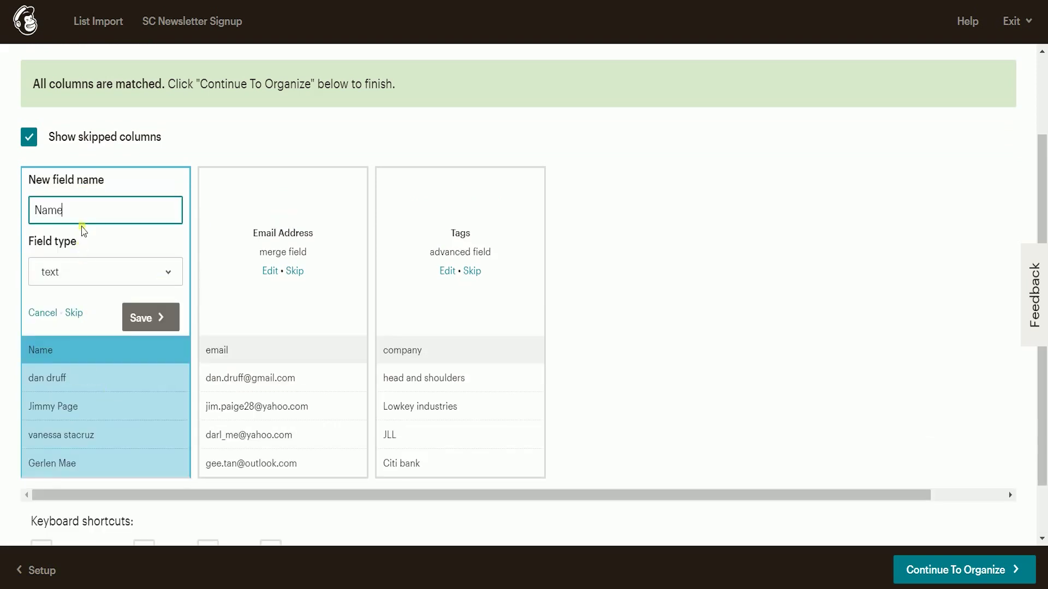
left_click(662, 259)
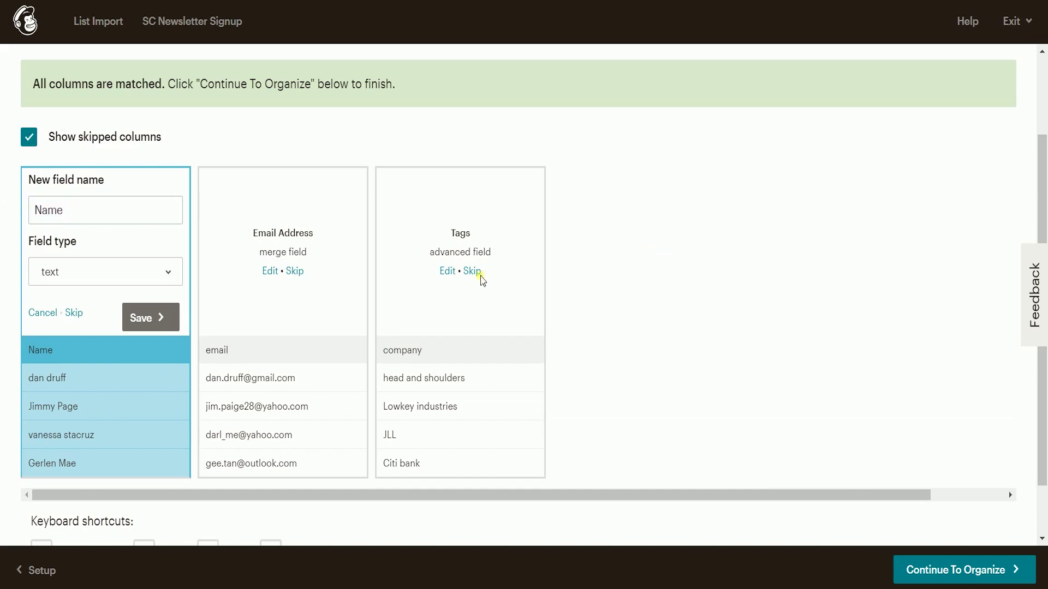
Step: Create a new company text field and map the company column to it
left_click(451, 276)
left_click(446, 200)
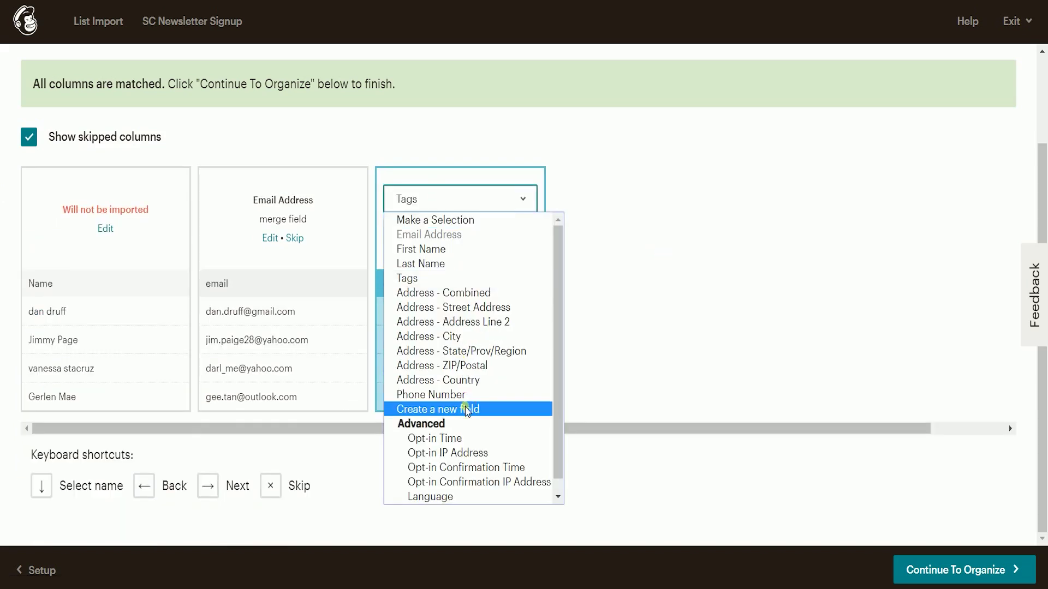
left_click(467, 409)
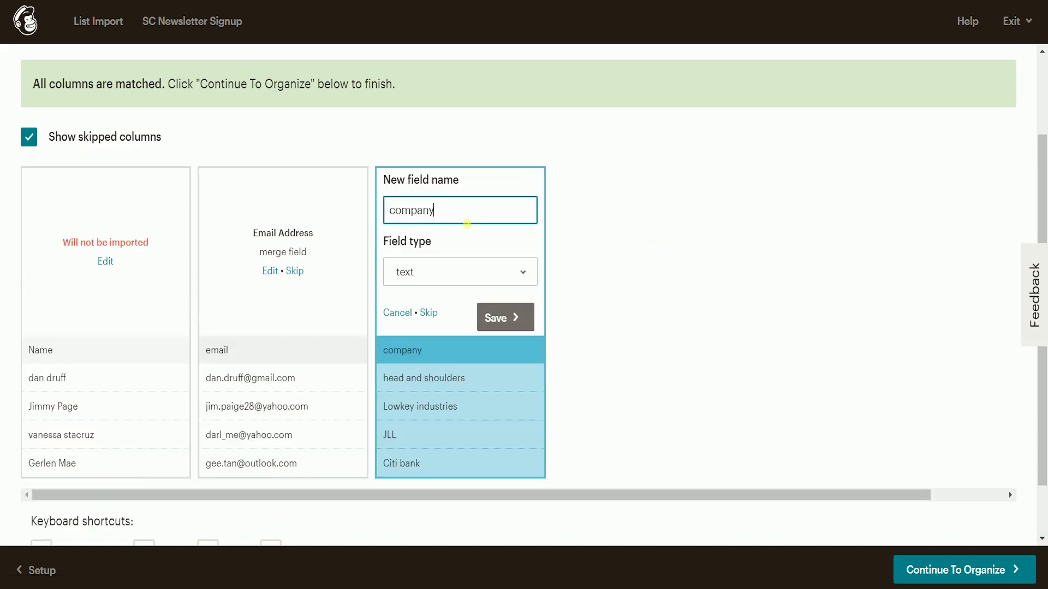
left_click(502, 325)
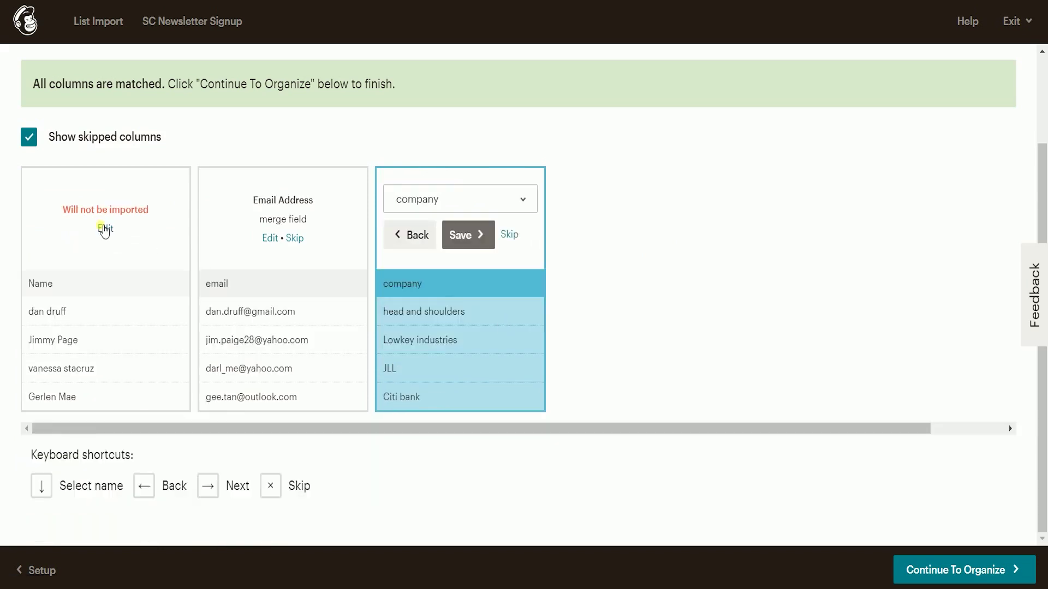
left_click(469, 235)
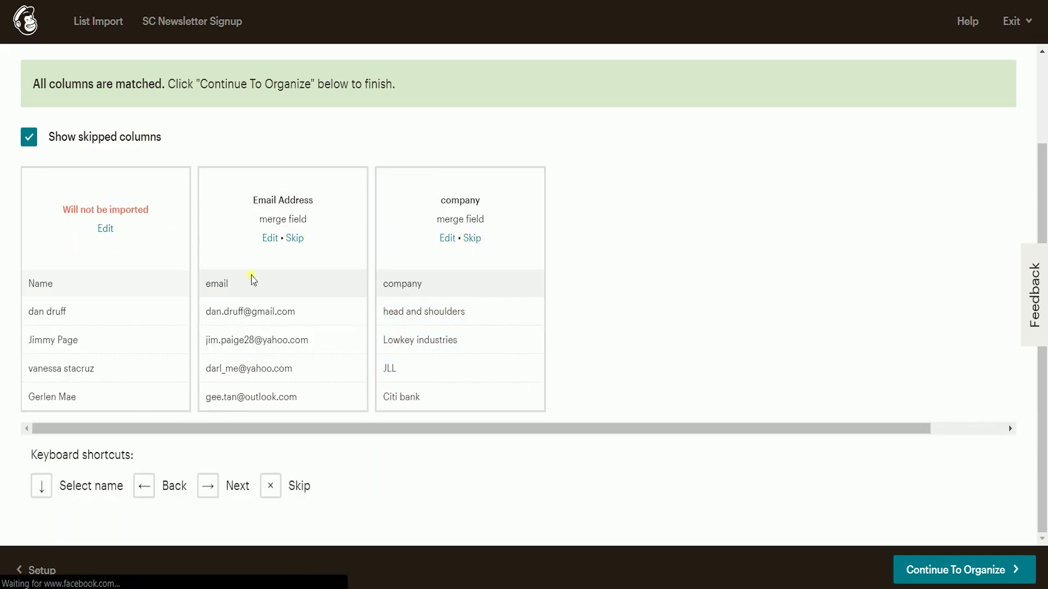
Step: Save and confirm the Name, Email Address and company column mappings
left_click(101, 227)
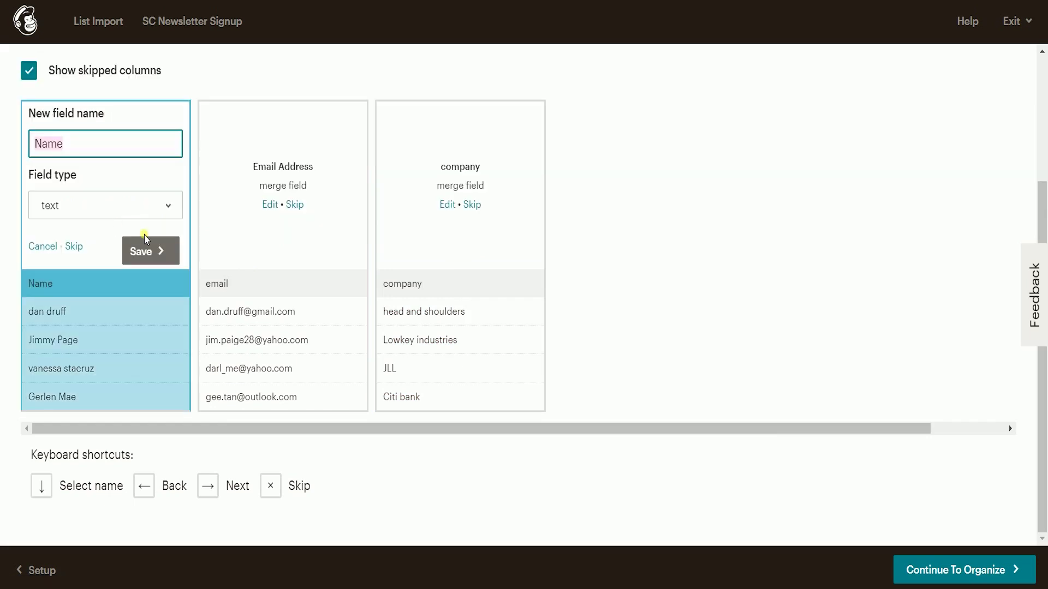
left_click(141, 250)
left_click(60, 235)
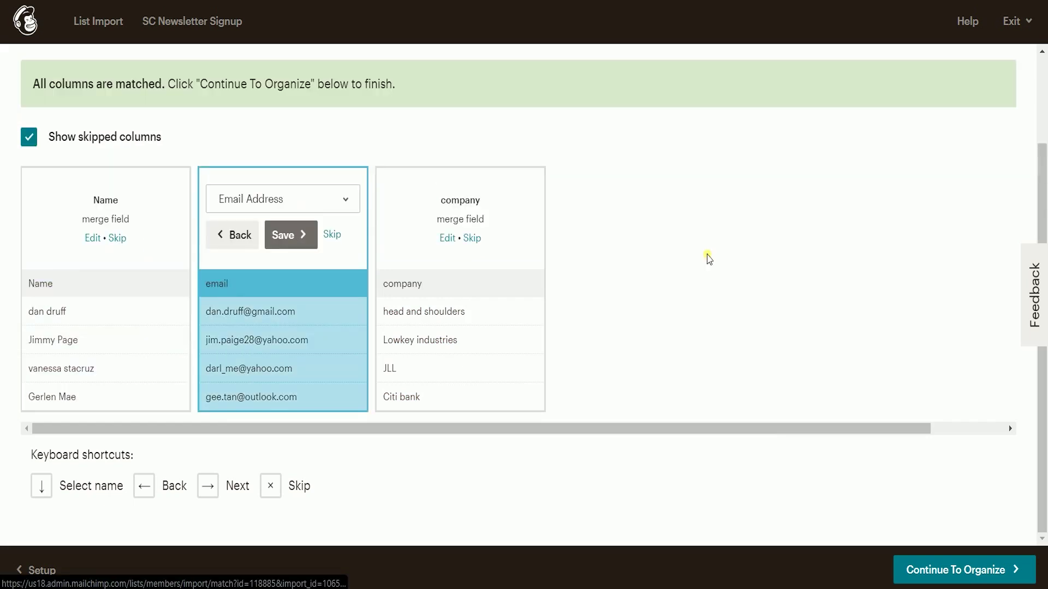
left_click(284, 235)
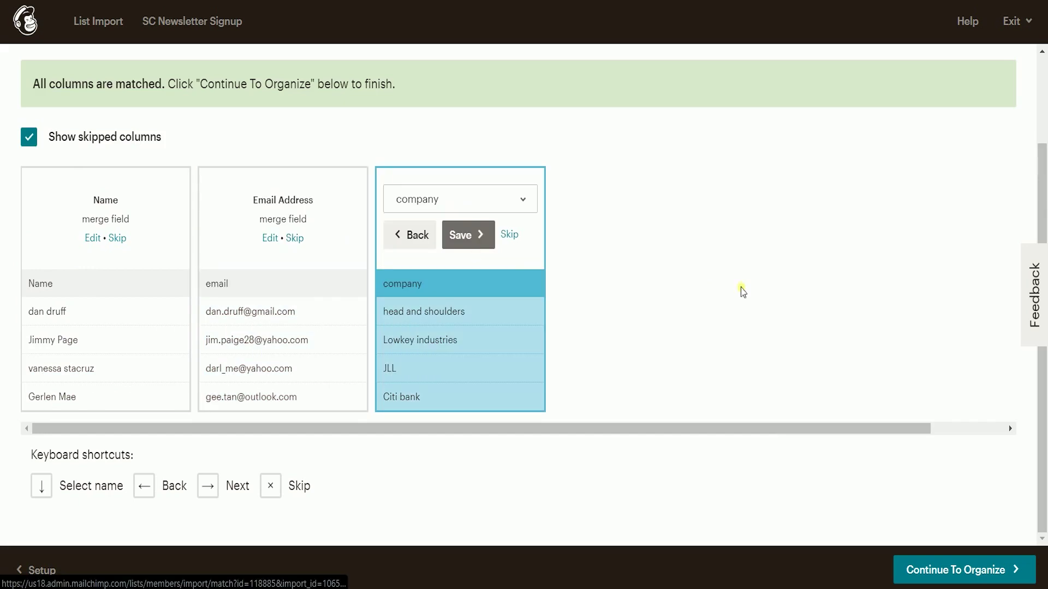
left_click(485, 242)
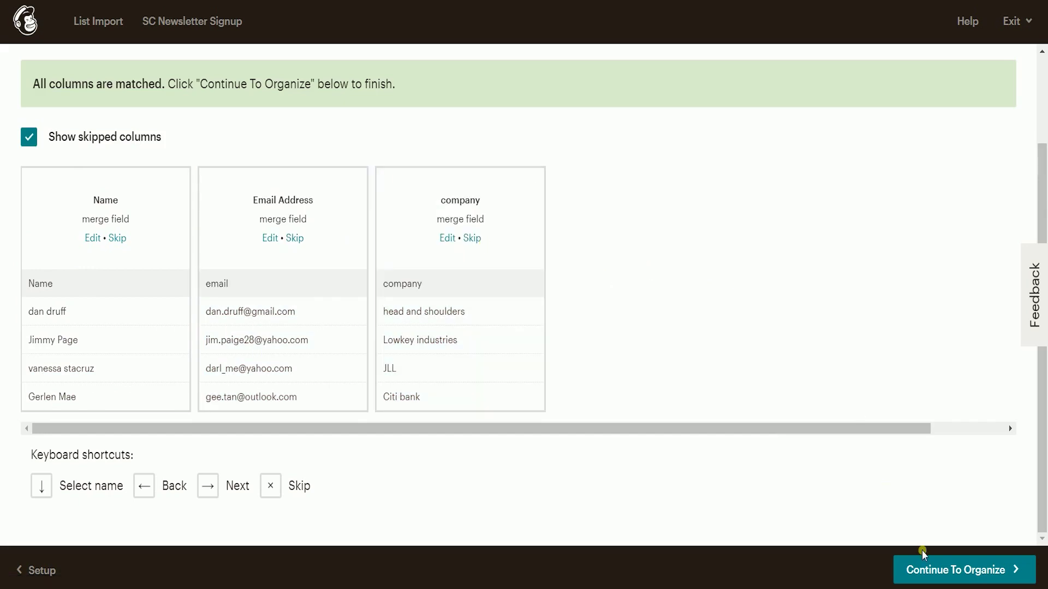
Step: Tag all imported contacts with a new 'SC Newsletters' tag and keep their status Subscribed
left_click(912, 576)
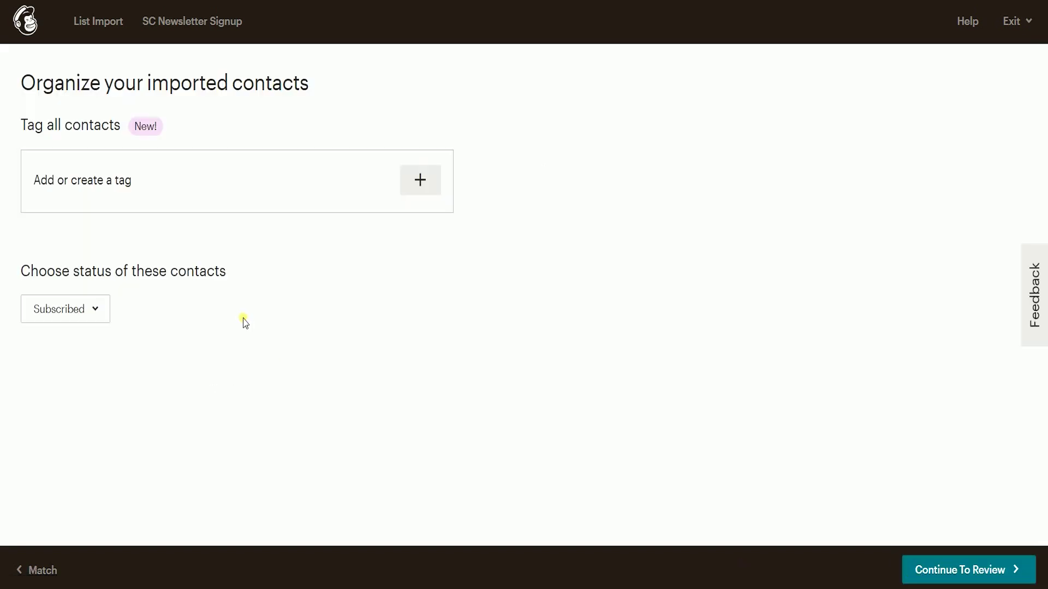
left_click(430, 185)
left_click(495, 229)
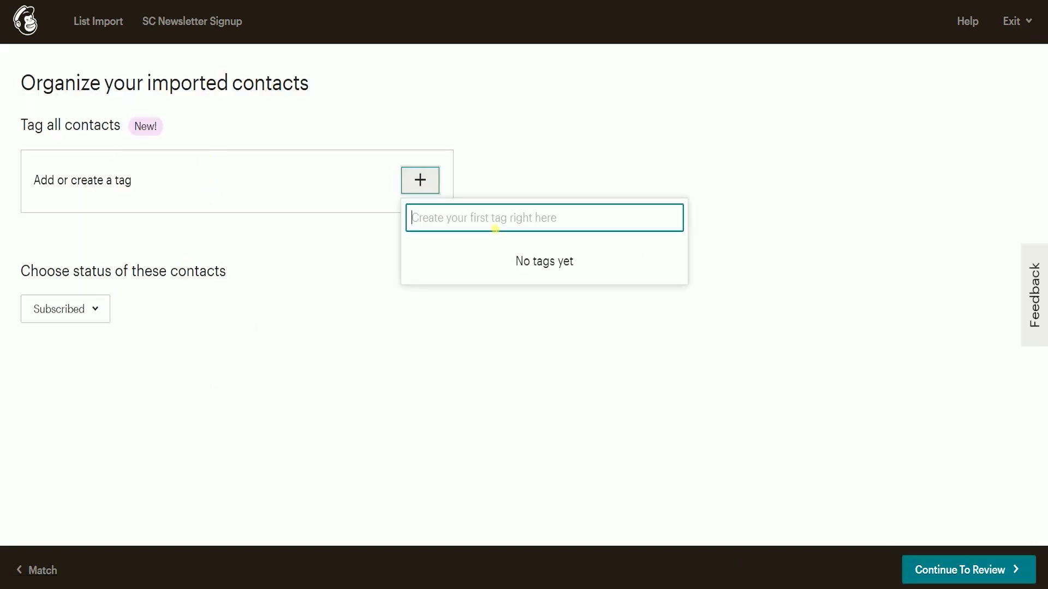
type("SC Newsletters")
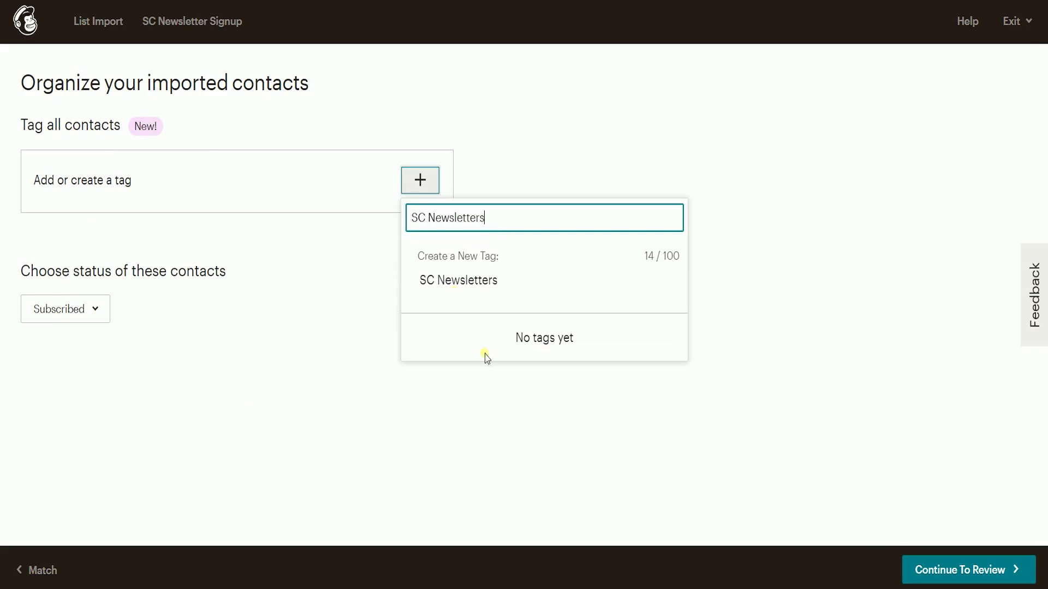
key("Return")
left_click(104, 314)
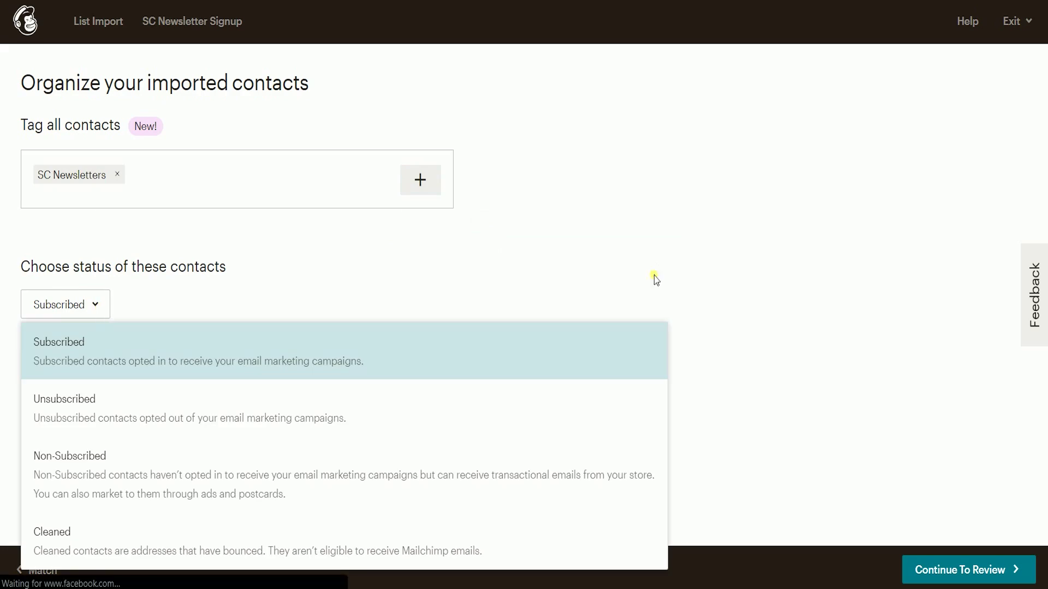
left_click(778, 416)
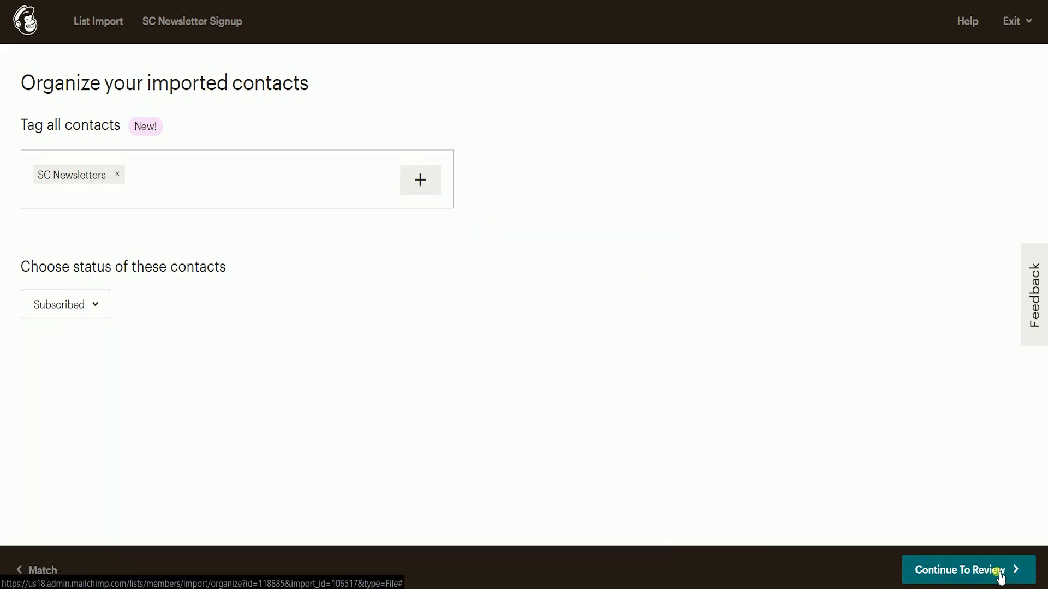
left_click(1000, 573)
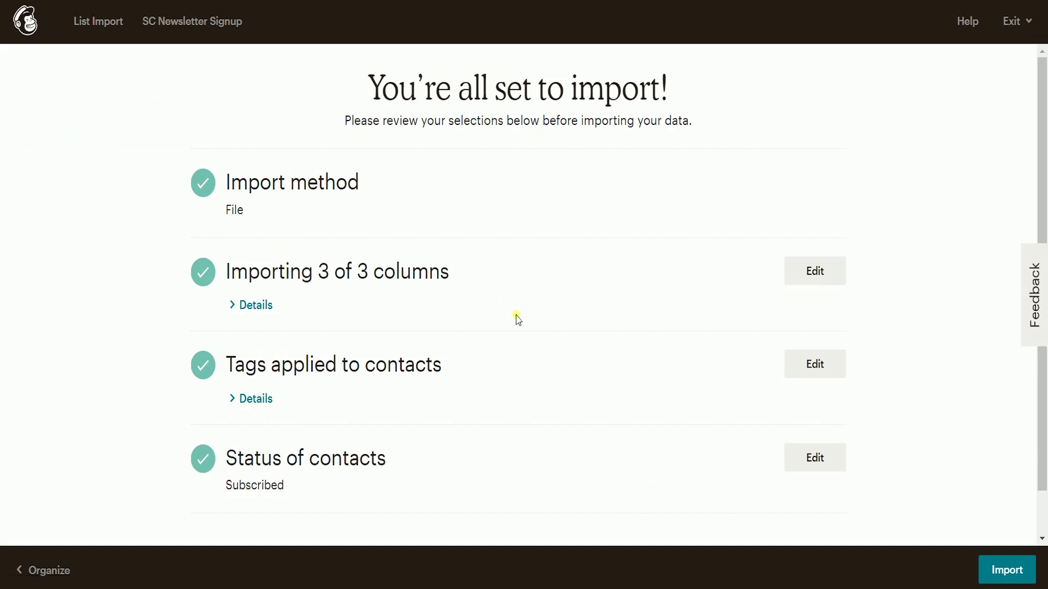
Step: Check the import summary and import the four contacts
scroll(519, 316, "down", 1)
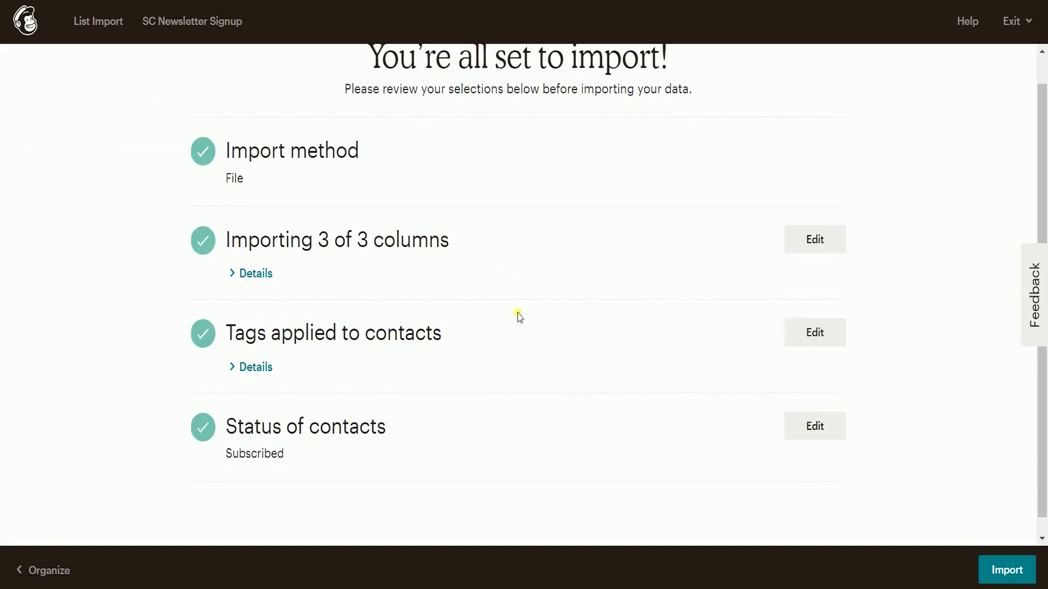
scroll(519, 316, "up", 1)
left_click(999, 560)
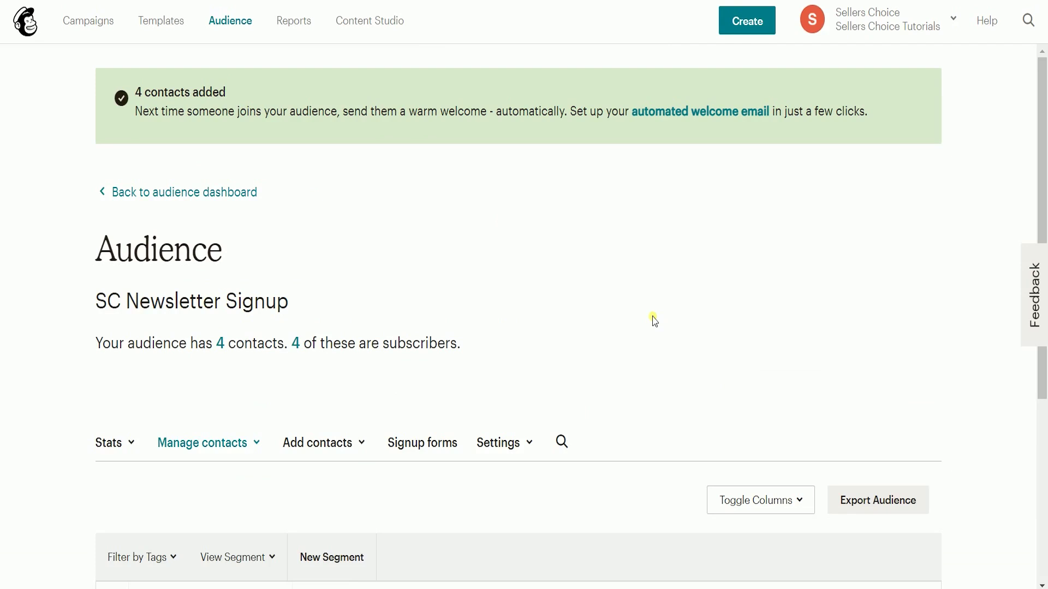
Step: Scroll through the contacts table to check the company, Name, tag and Subscribed status columns
scroll(654, 321, "down", 4)
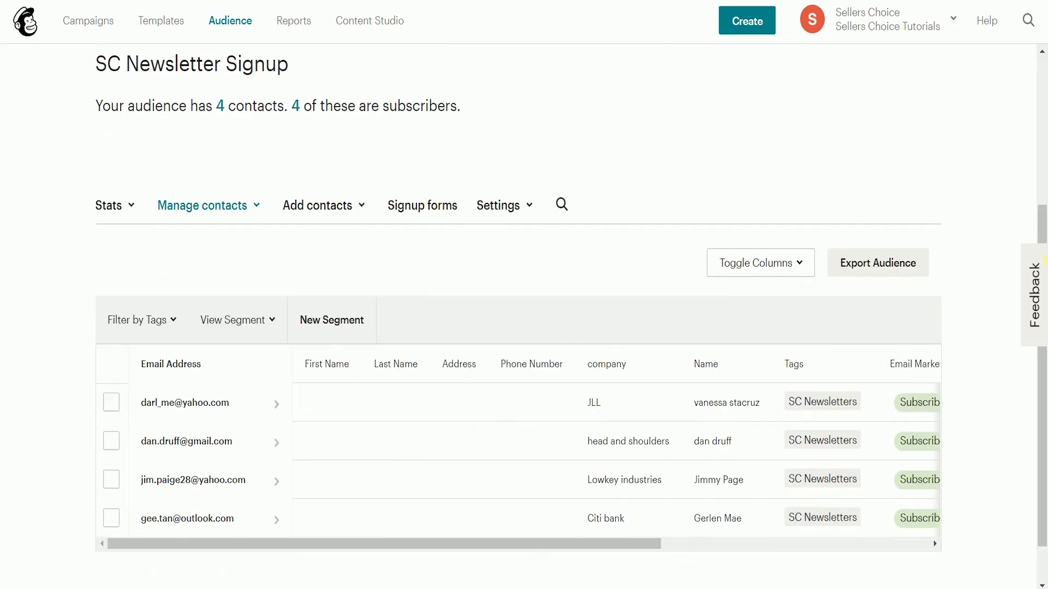
left_click_drag(540, 545, 872, 562)
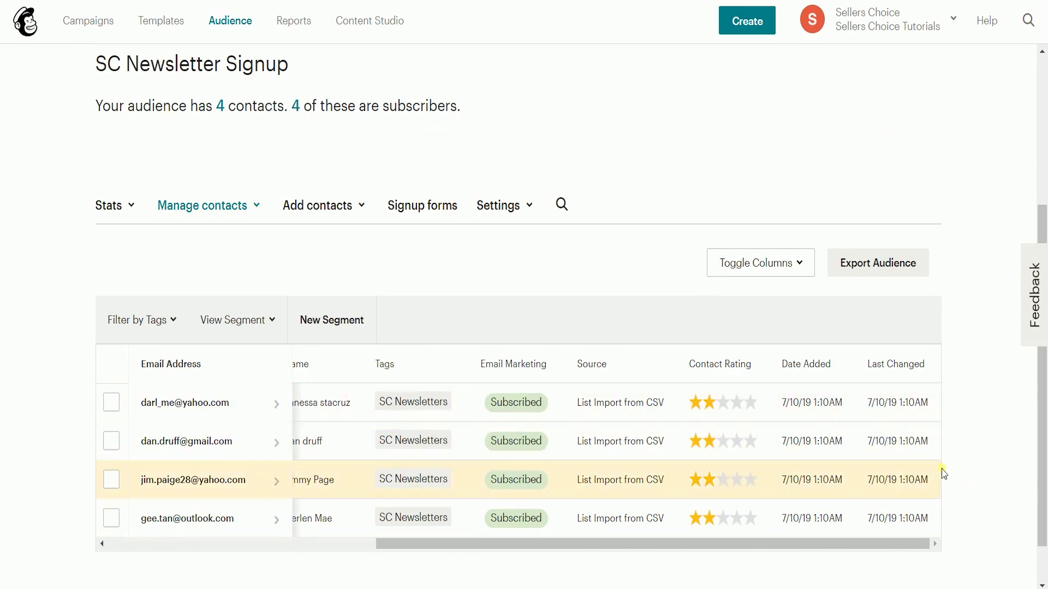
left_click_drag(655, 551, 458, 559)
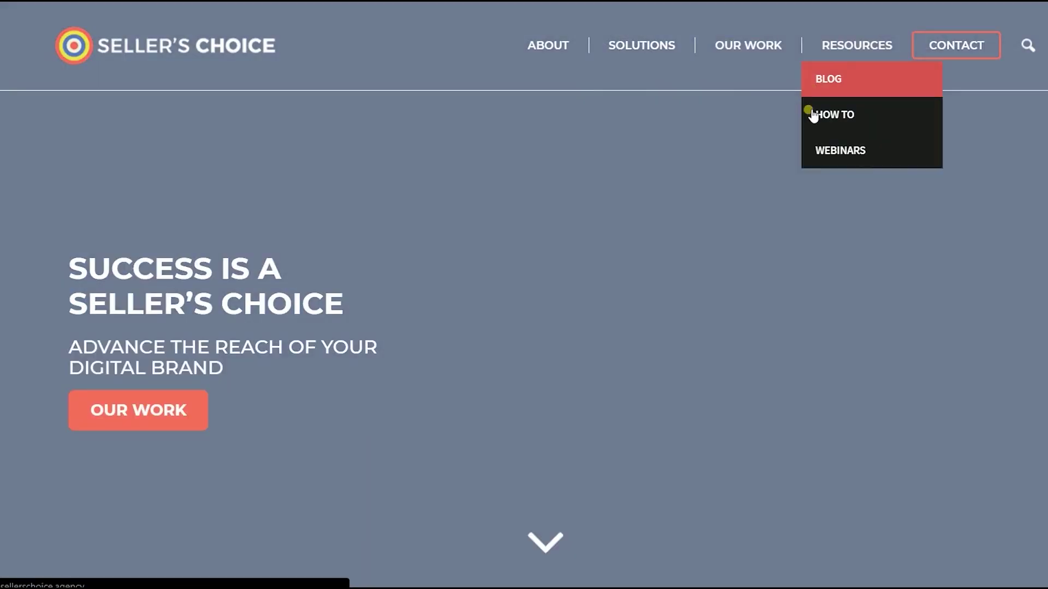
Step: View the Seller's Choice Resources > Webinars page, then go back to the How To page
left_click(812, 180)
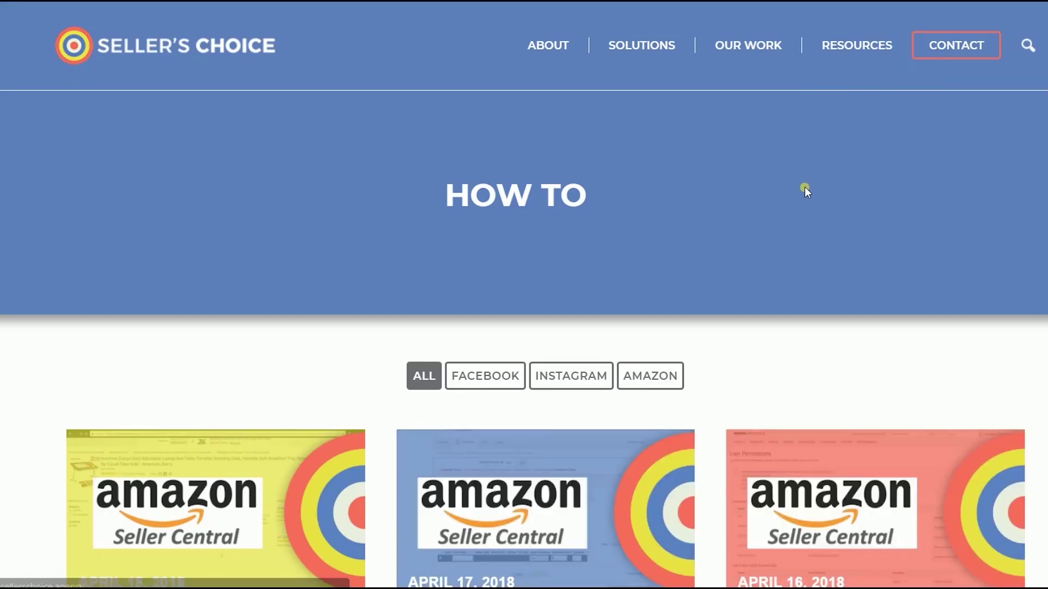
scroll(804, 187, "down", 7)
scroll(797, 215, "up", 7)
mouse_move(873, 60)
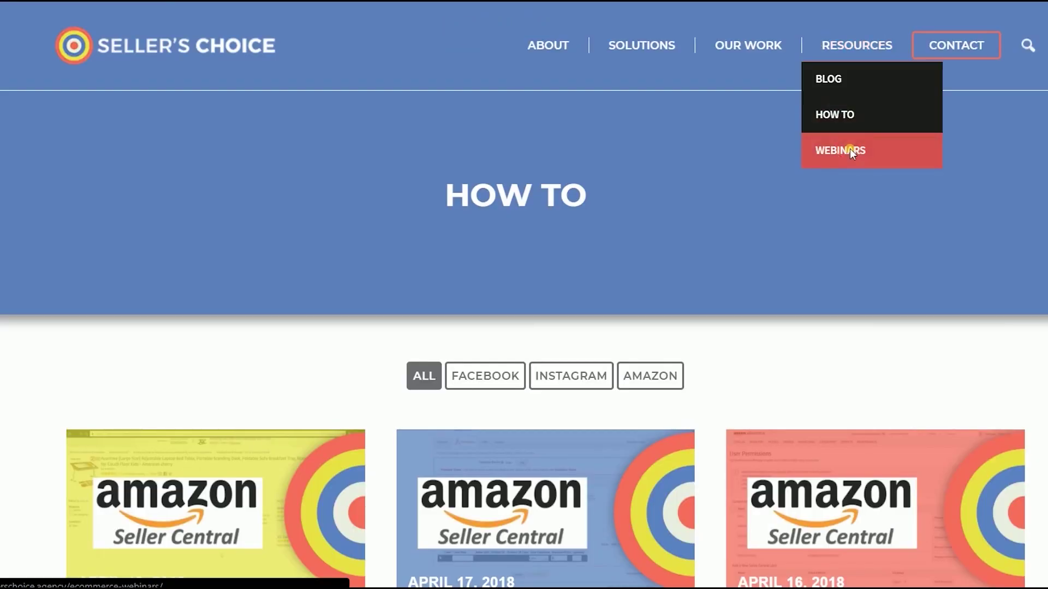
left_click(851, 150)
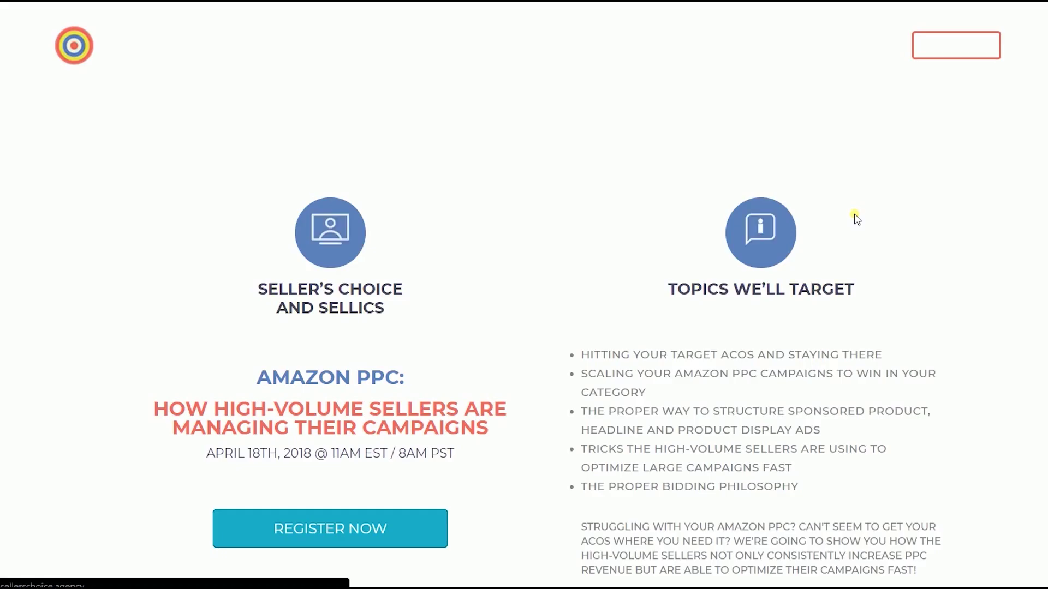
scroll(856, 218, "down", 6)
scroll(857, 218, "up", 6)
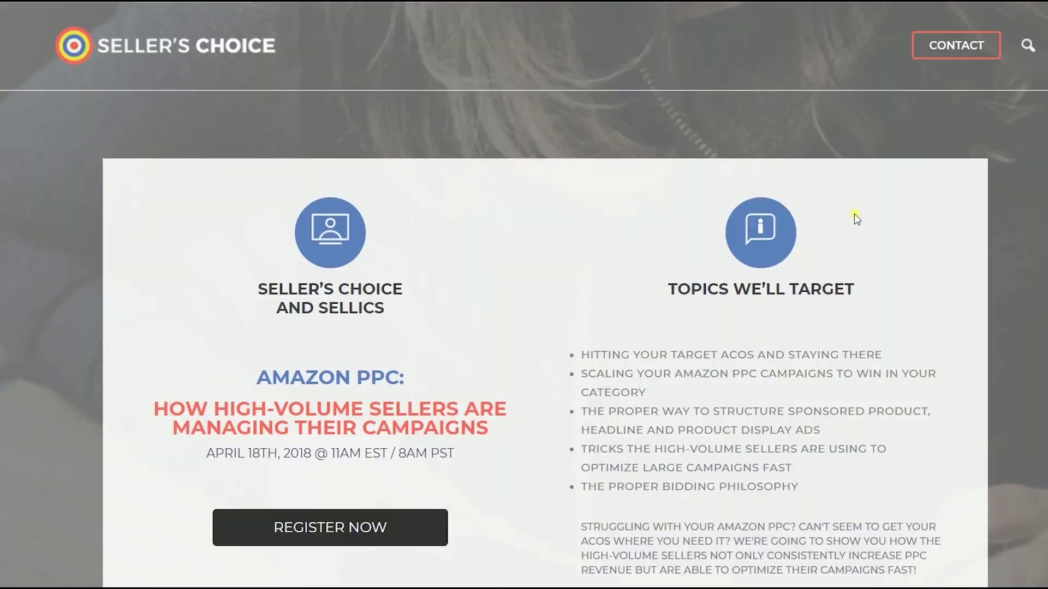
key("alt+Left")
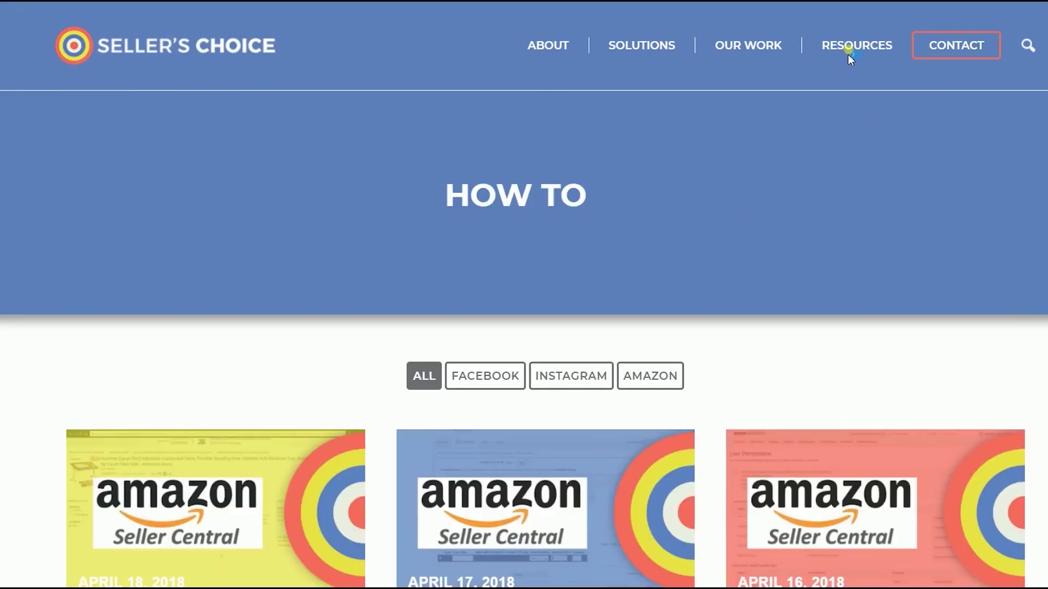
mouse_move(847, 54)
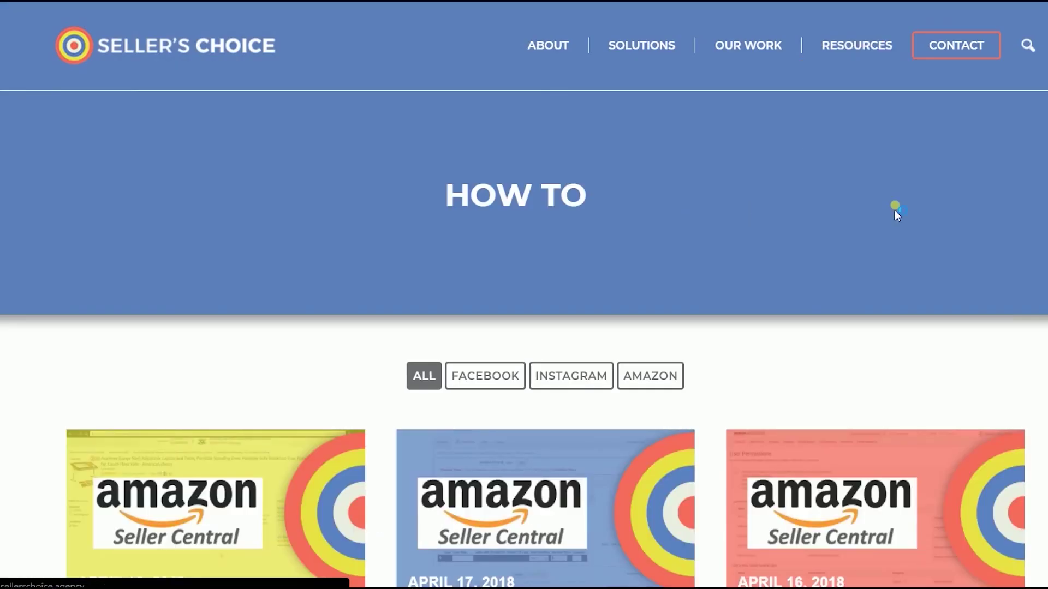
scroll(895, 205, "down", 8)
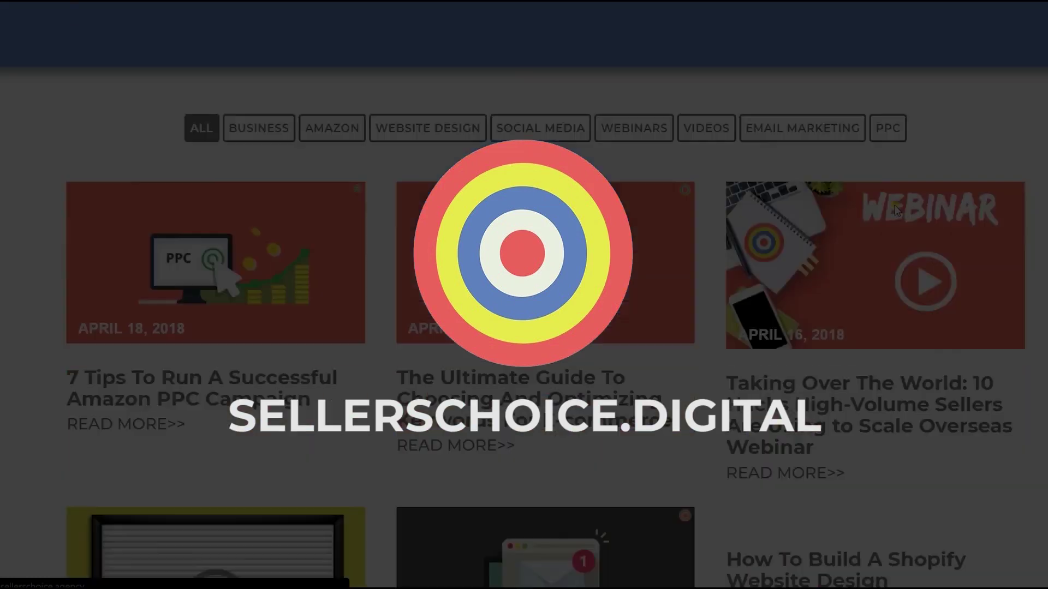
scroll(895, 209, "down", 5)
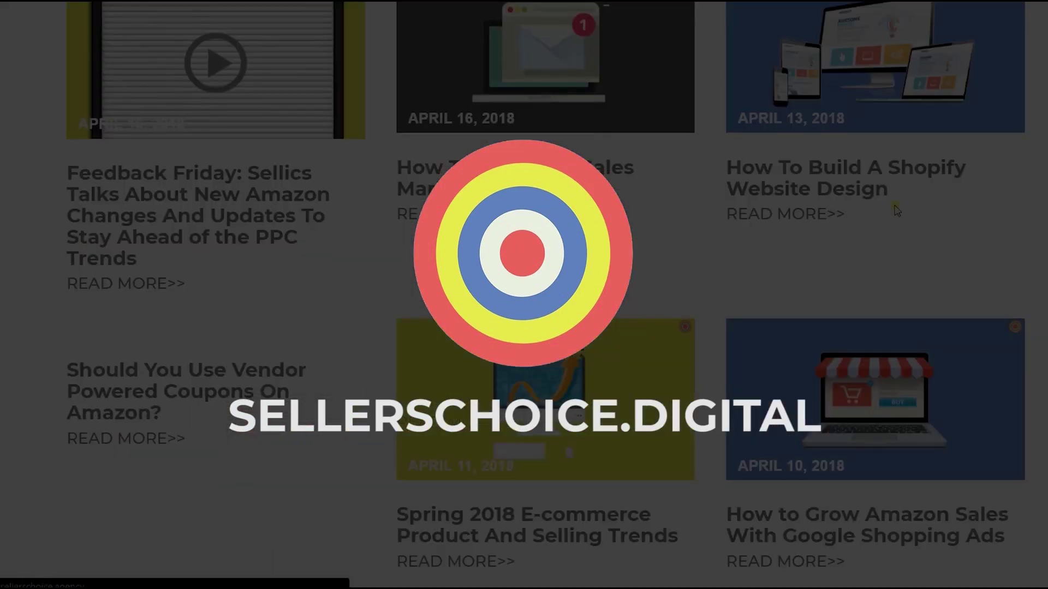
scroll(895, 209, "up", 10)
scroll(895, 209, "up", 4)
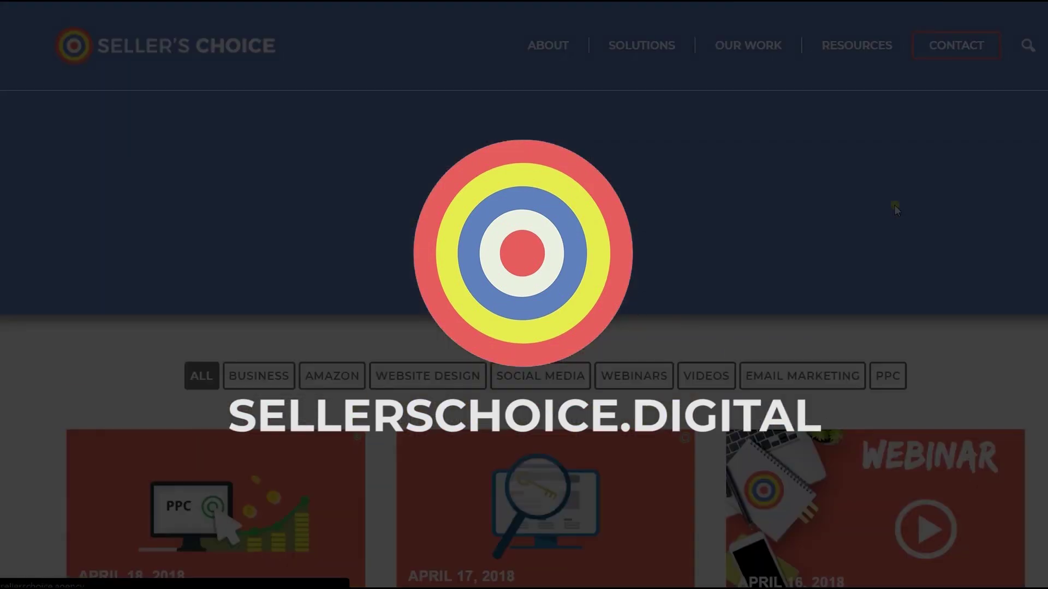